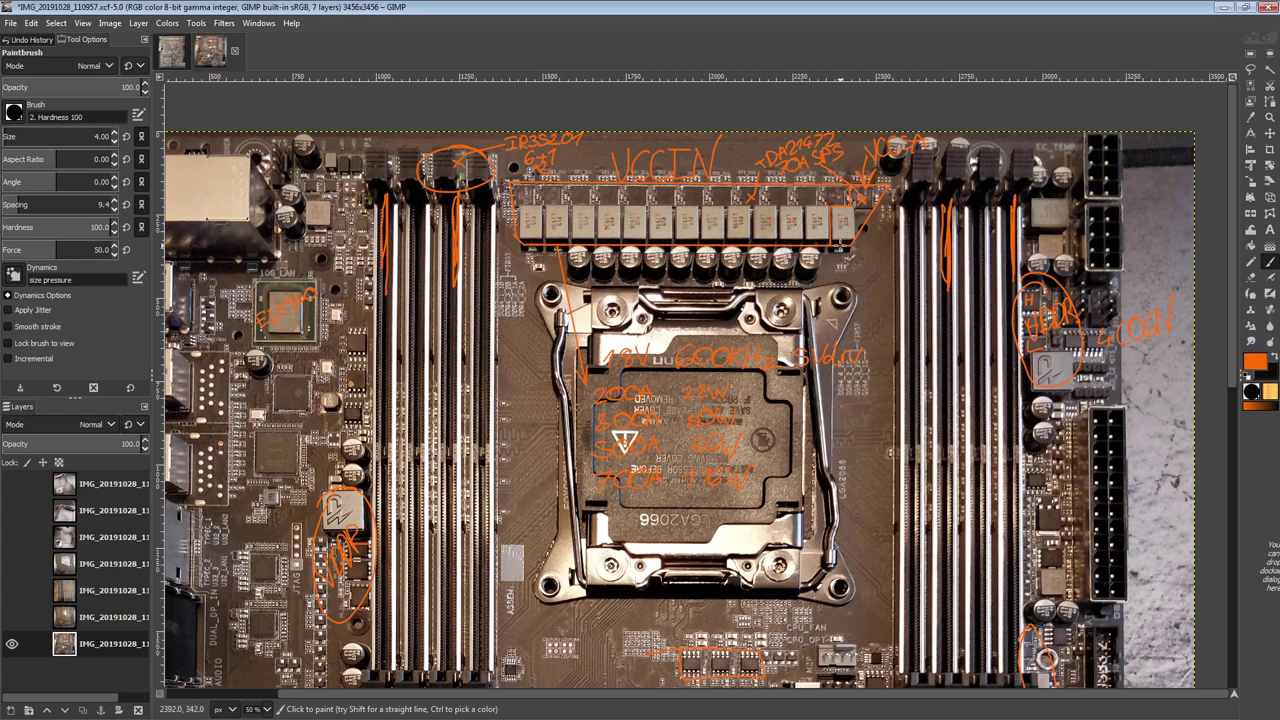
# - Look over the annotated motherboard photo from the VRM area and CPU socket down to the expansion slots
pyautogui.moveTo(842, 271)
pyautogui.mouseDown()
pyautogui.moveTo(837, 175)
pyautogui.moveTo(838, 248)
pyautogui.mouseUp()
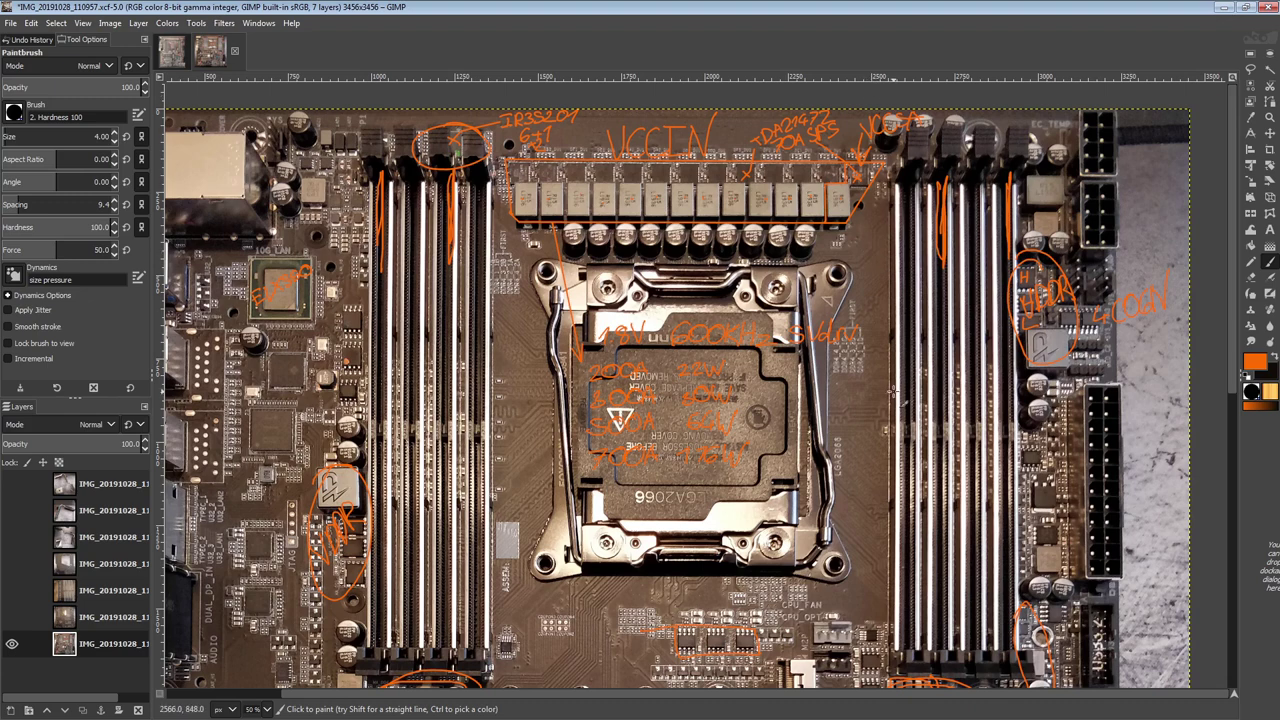
pyautogui.scroll(-3, 893, 392)
pyautogui.scroll(-2, 697, 385)
pyautogui.scroll(-4, 697, 385)
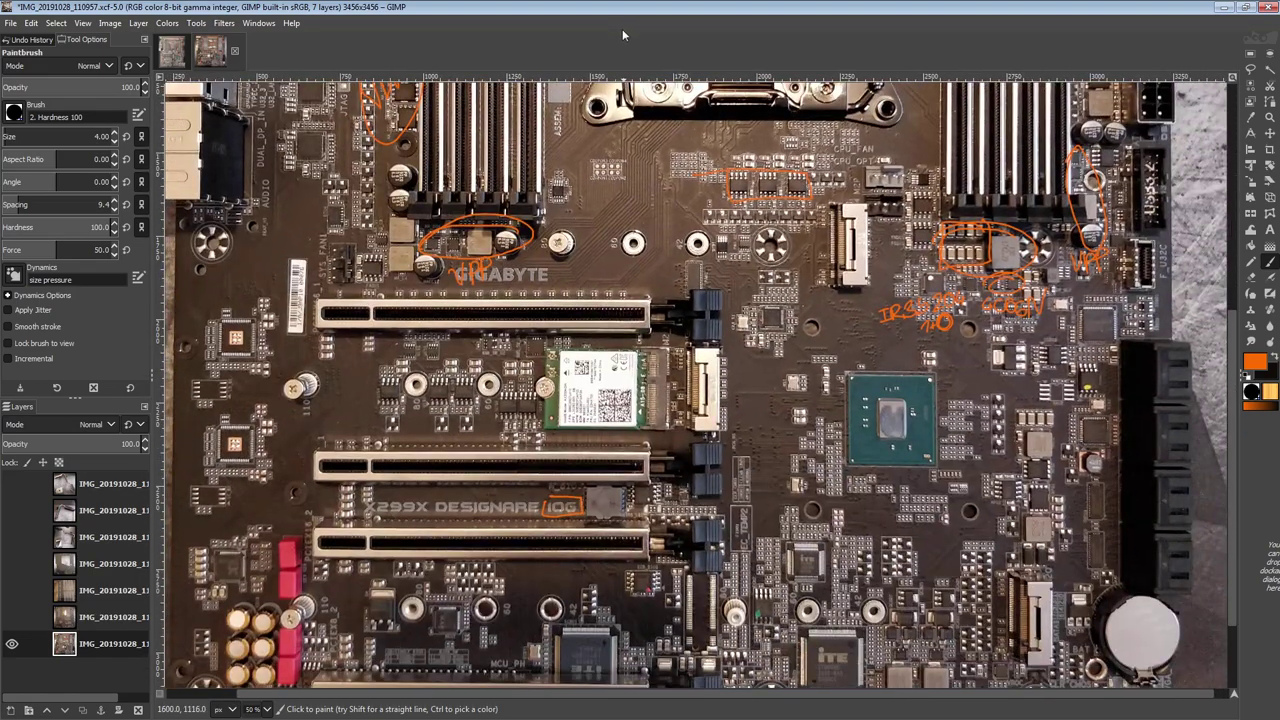
pyautogui.scroll(6, 655, 577)
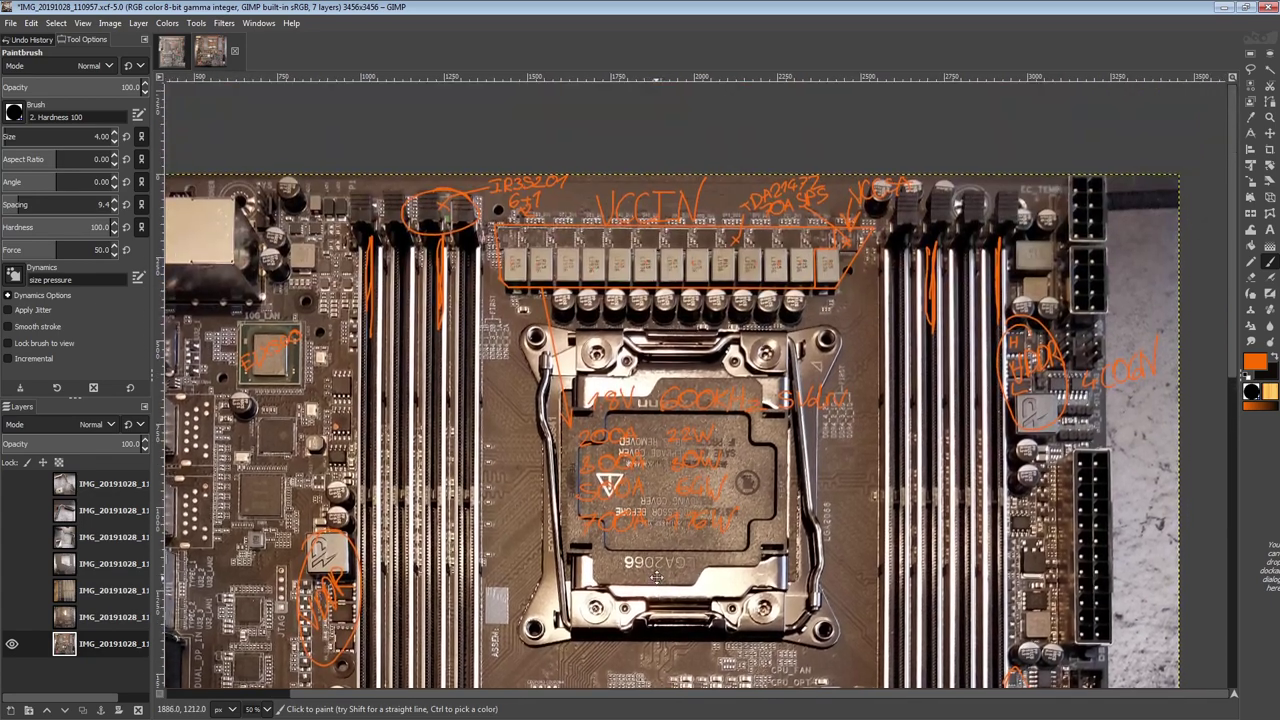
pyautogui.scroll(-5, 655, 577)
pyautogui.scroll(1, 485, 358)
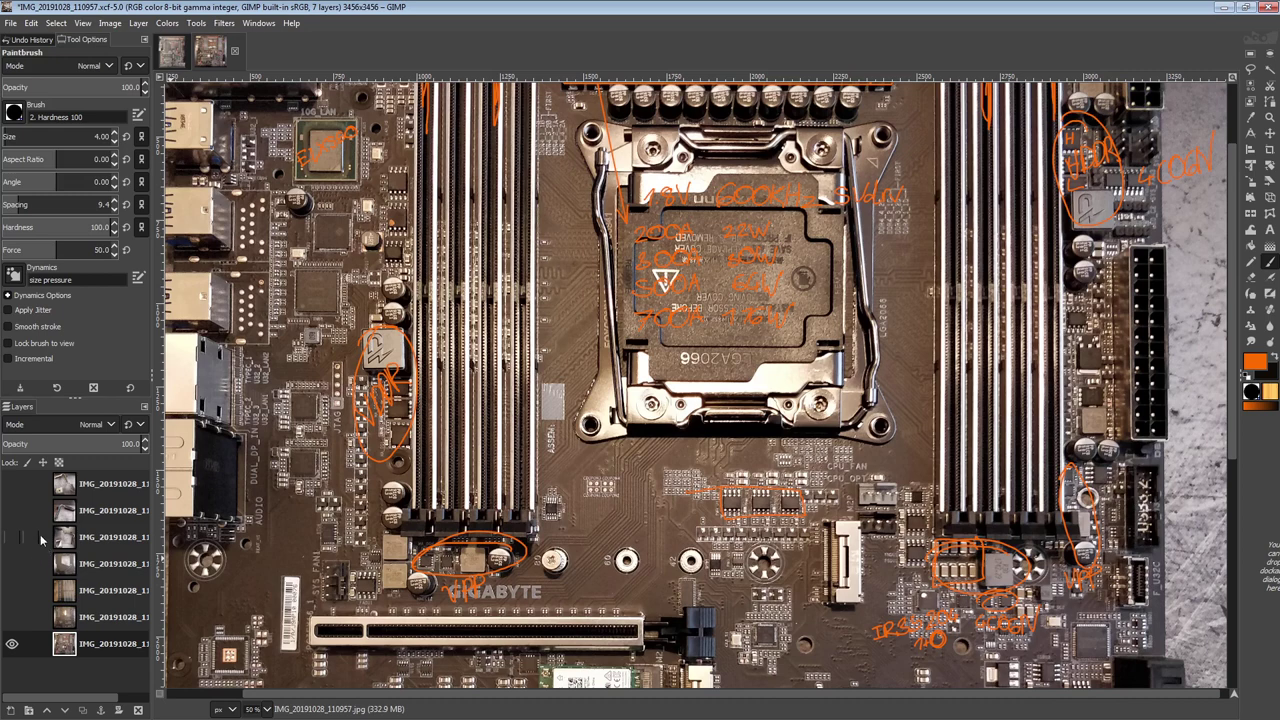
# - Make the top layer with the removed heatsink assembly photo visible and set it as the active layer
pyautogui.click(14, 486)
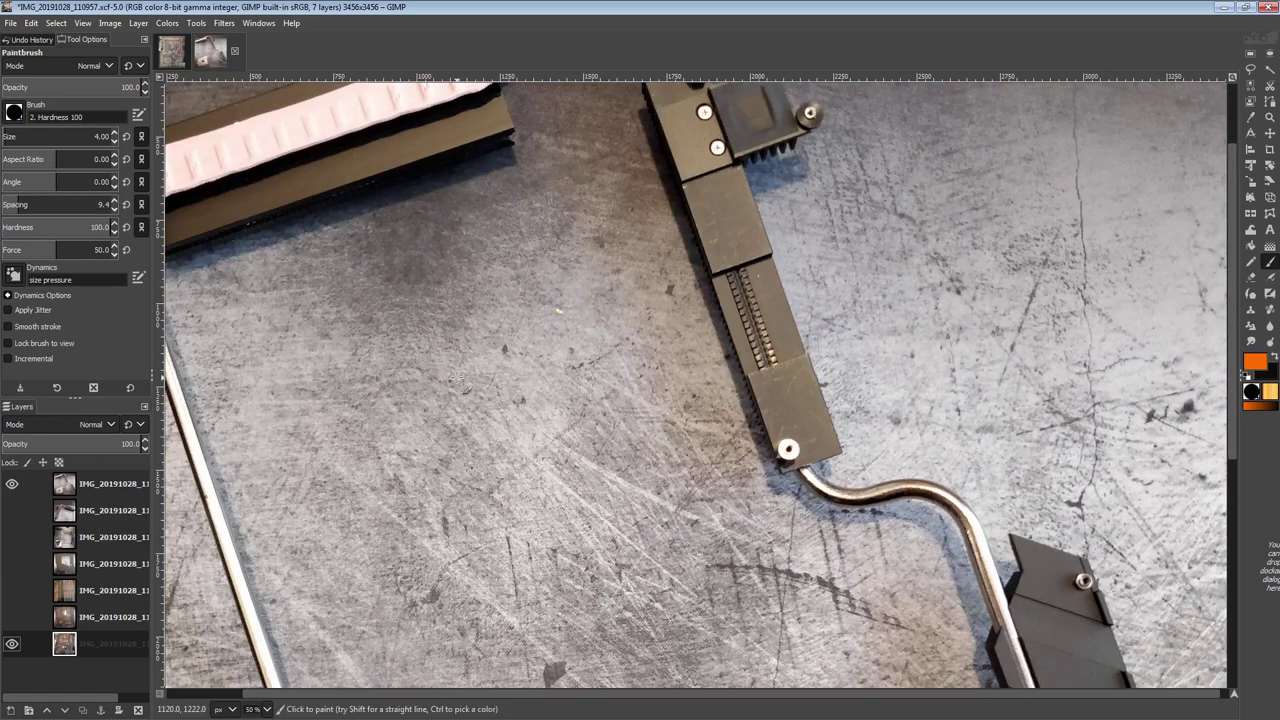
pyautogui.click(112, 505)
pyautogui.click(122, 488)
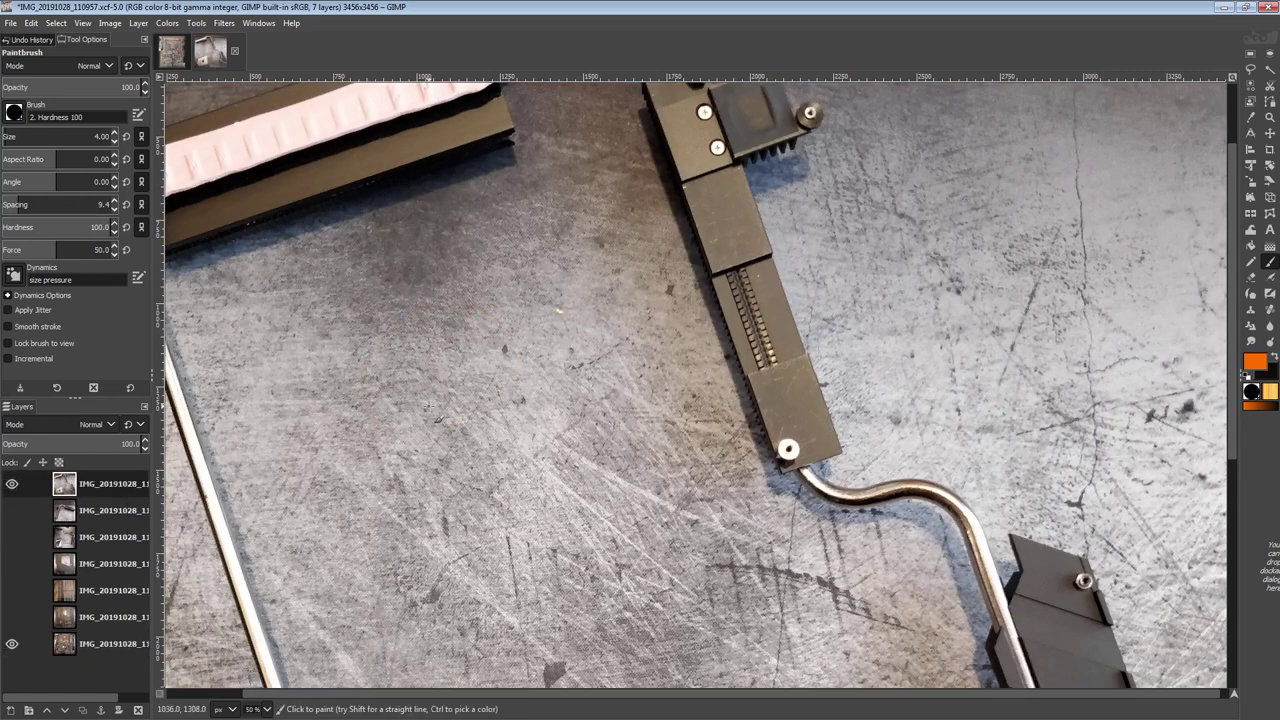
pyautogui.scroll(-2, 578, 328)
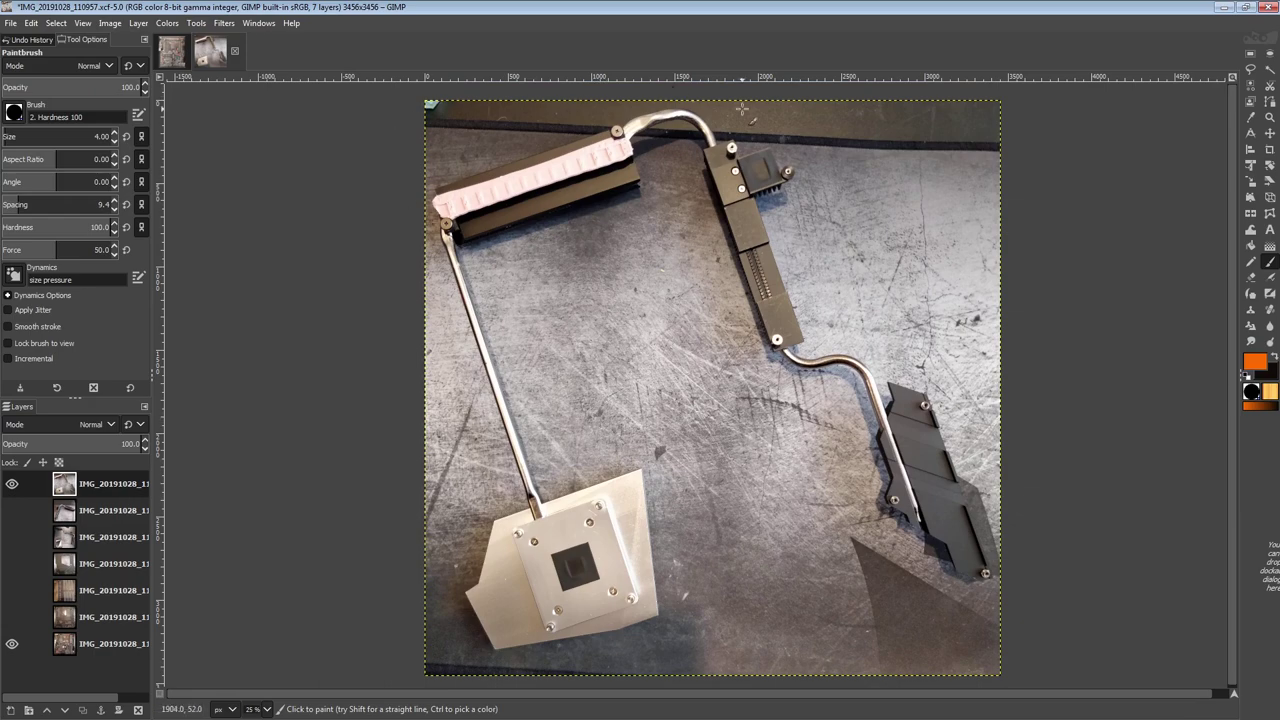
pyautogui.scroll(1, 489, 145)
# - Trace the straight heat pipe between the pink-padded heatsink and the chipset plate in orange, and undo the strokes
pyautogui.moveTo(345, 245)
pyautogui.mouseDown()
pyautogui.moveTo(617, 158)
pyautogui.moveTo(621, 145)
pyautogui.moveTo(600, 120)
pyautogui.moveTo(356, 229)
pyautogui.mouseUp()
pyautogui.hotkey('ctrl', 'z')
pyautogui.moveTo(527, 271); pyautogui.dragTo(633, 113)
pyautogui.scroll(1, 633, 113)
pyautogui.hscroll(1, 633, 113)
pyautogui.moveTo(536, 92)
pyautogui.mouseDown()
pyautogui.moveTo(441, 205)
pyautogui.moveTo(509, 435)
pyautogui.moveTo(572, 580)
pyautogui.mouseUp()
pyautogui.moveTo(459, 157); pyautogui.dragTo(459, 254)
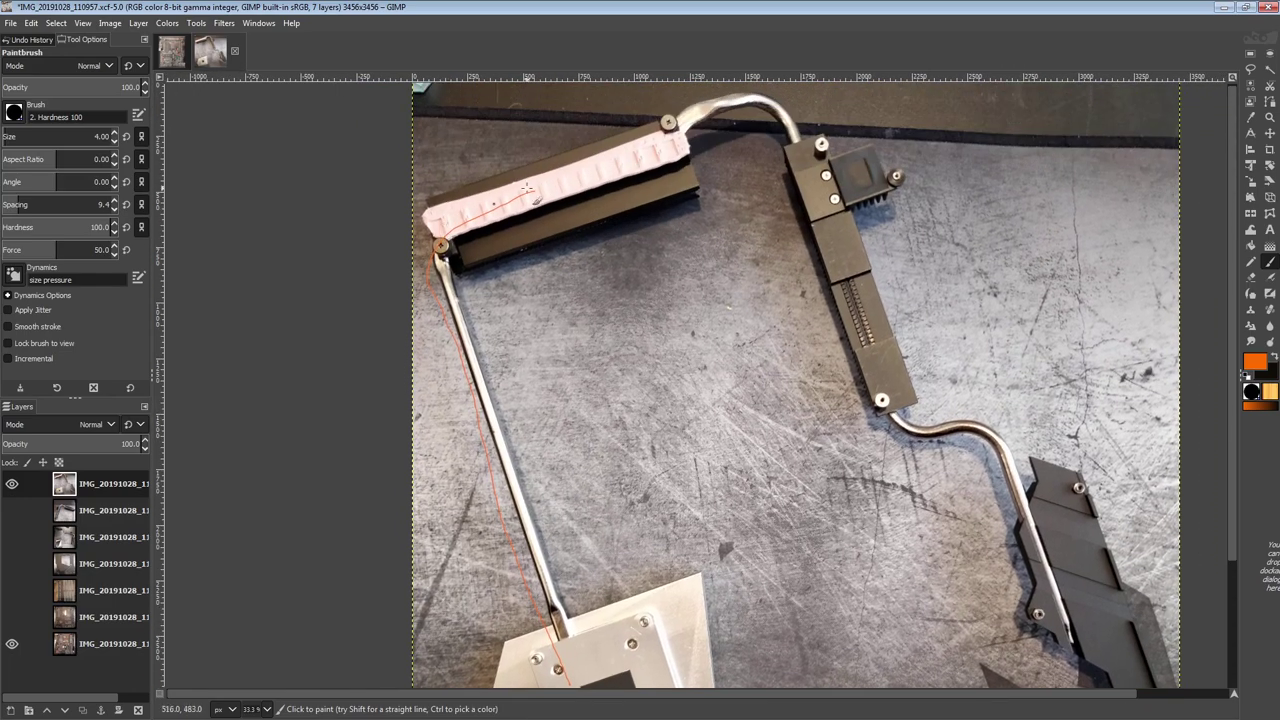
pyautogui.hotkey('ctrl', 'z')
# - Examine the chipset plate and the straight heat pipe that joins it to the pink-padded heatsink
pyautogui.moveTo(596, 545); pyautogui.dragTo(559, 357)
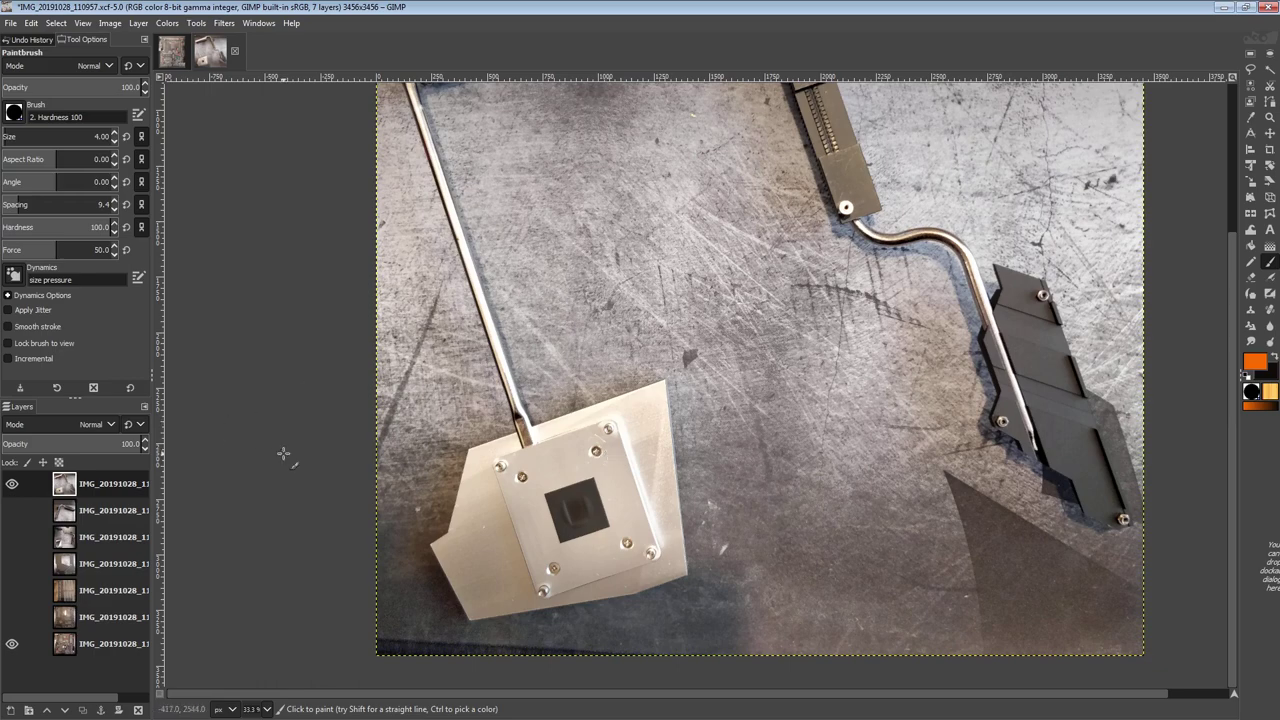
pyautogui.scroll(1, 466, 269)
pyautogui.hscroll(-1, 571, 236)
pyautogui.scroll(-1, 571, 236)
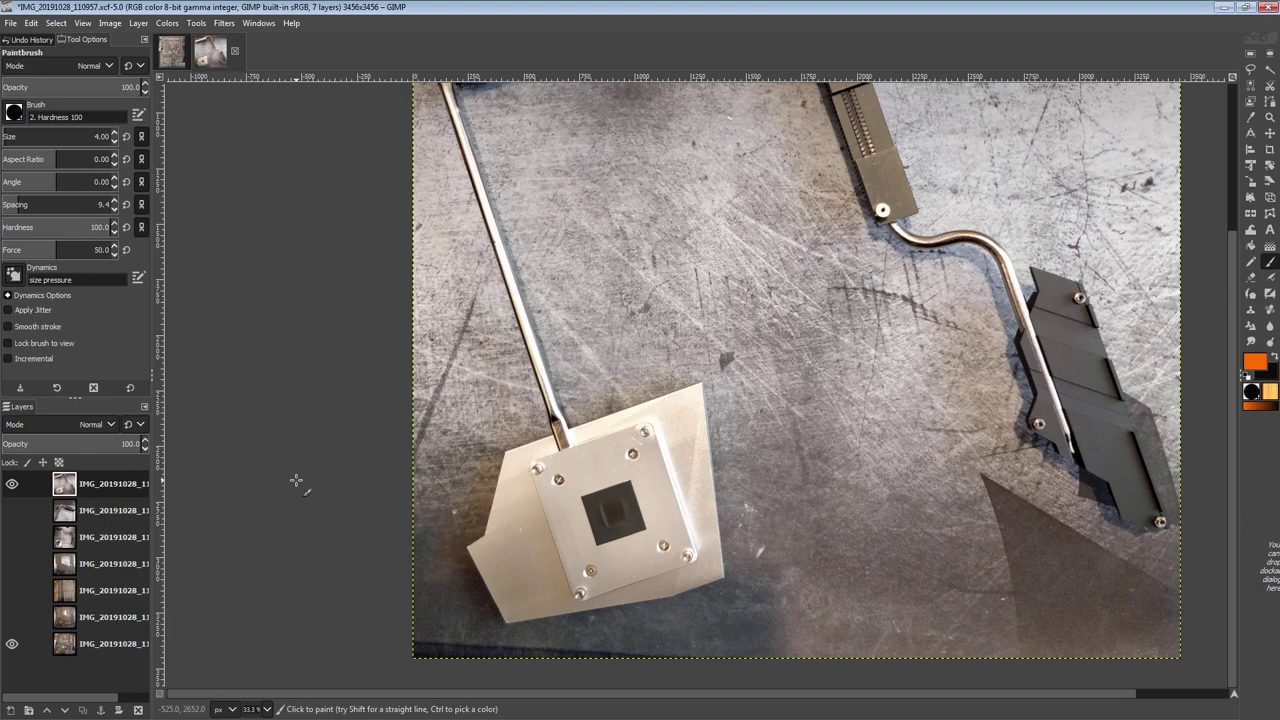
pyautogui.moveTo(432, 126); pyautogui.dragTo(472, 372)
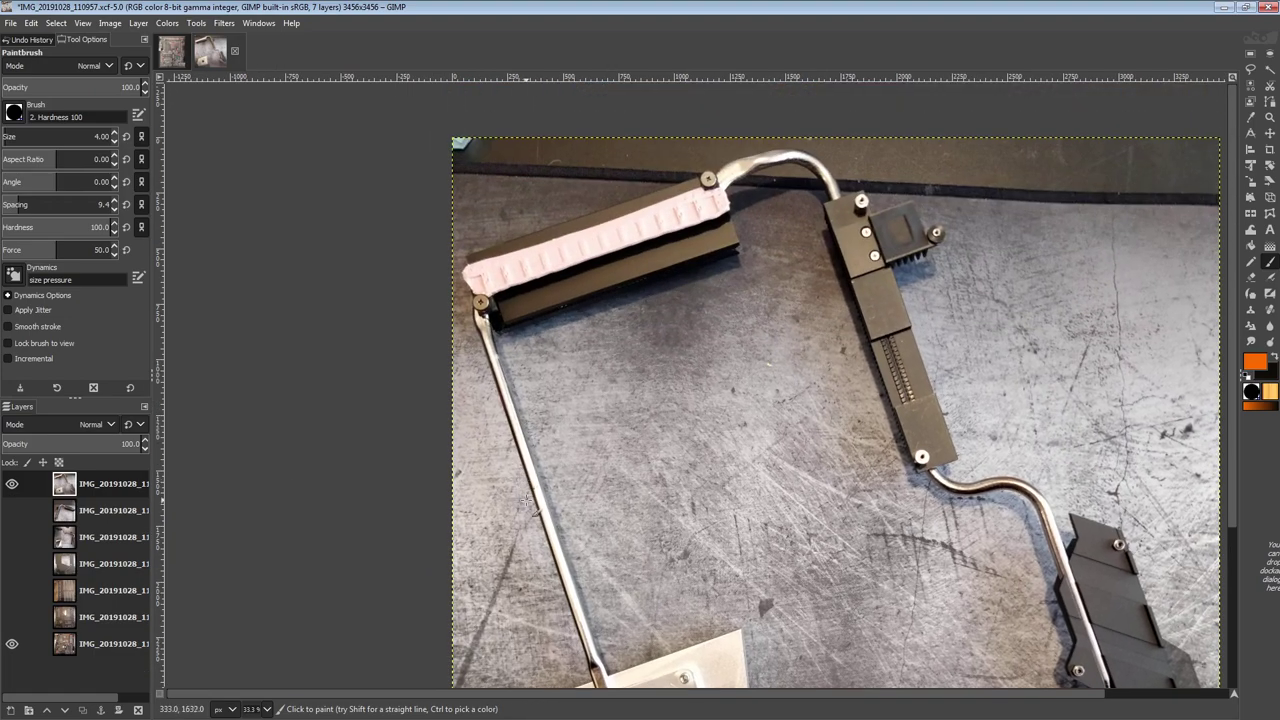
pyautogui.moveTo(627, 252); pyautogui.dragTo(607, 117)
pyautogui.scroll(-1, 595, 183)
pyautogui.scroll(-2, 674, 521)
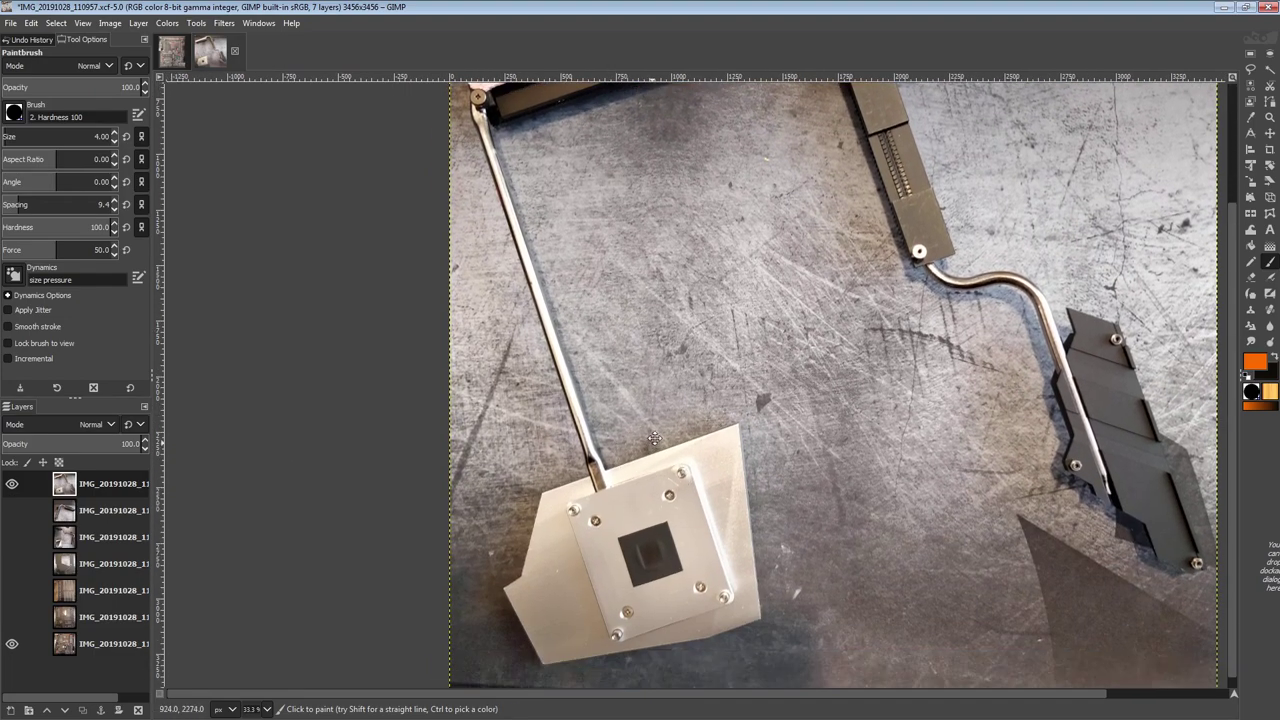
pyautogui.moveTo(726, 441); pyautogui.dragTo(670, 597)
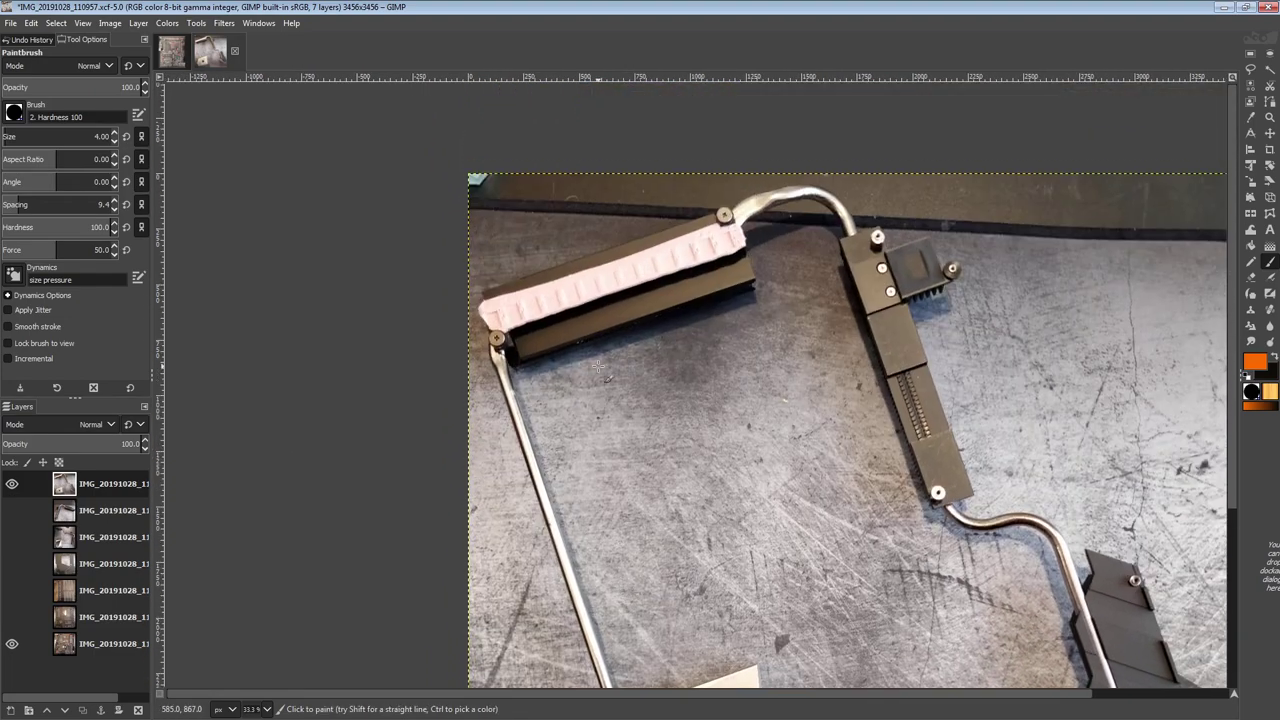
# - Mark the pink-padded heatsink, the chipset plate and the pipe between them with brief orange strokes, undoing each one
pyautogui.moveTo(495, 326); pyautogui.dragTo(714, 241)
pyautogui.hotkey('ctrl', 'z')
pyautogui.moveTo(708, 673)
pyautogui.mouseDown()
pyautogui.moveTo(660, 480)
pyautogui.moveTo(654, 634)
pyautogui.mouseUp()
pyautogui.hotkey('ctrl', 'z')
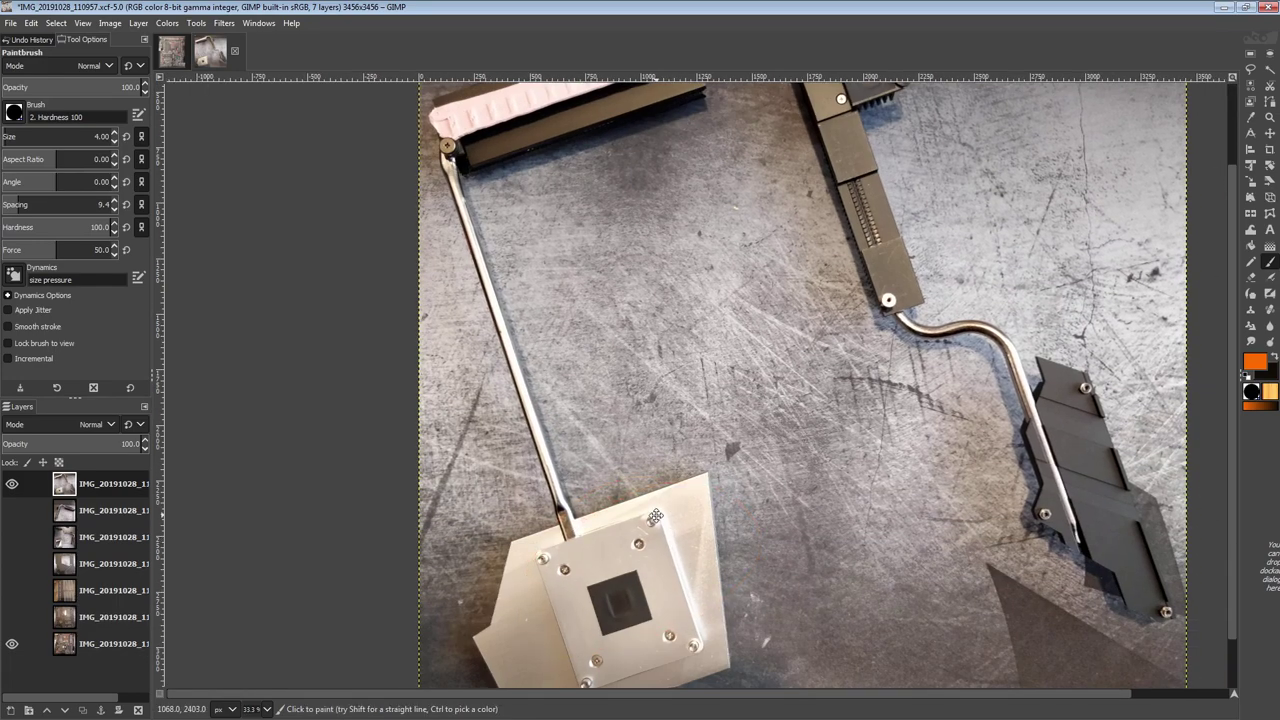
pyautogui.scroll(-3, 670, 383)
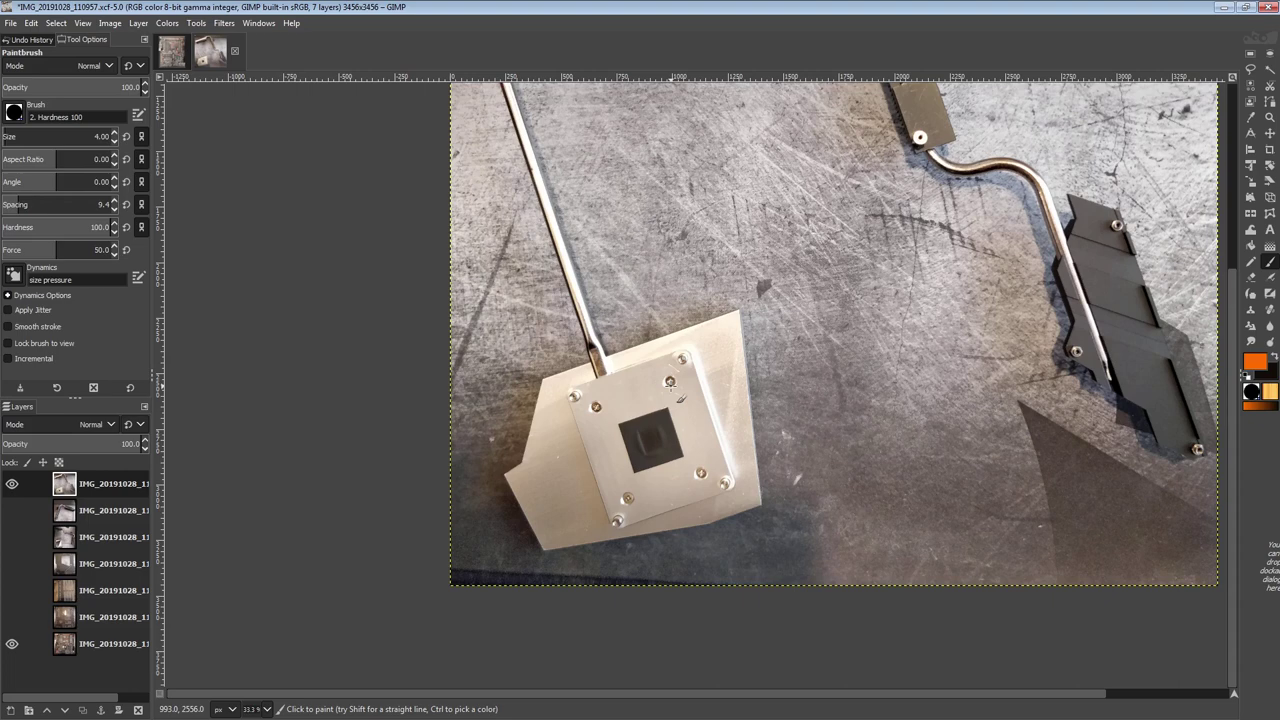
pyautogui.moveTo(524, 152); pyautogui.dragTo(598, 396)
pyautogui.hotkey('ctrl', 'z')
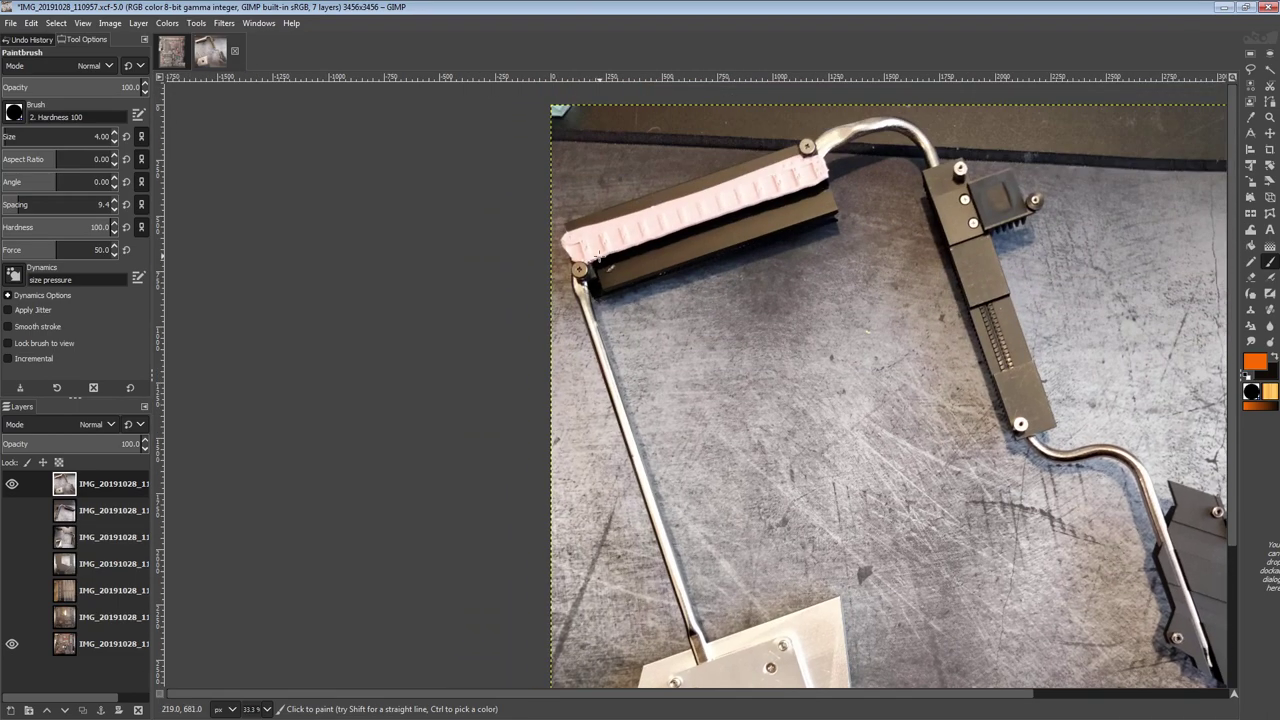
# - Trace the heat pipe from the pink-padded heatsink down to the chipset plate, and undo the marks
pyautogui.moveTo(588, 262)
pyautogui.mouseDown()
pyautogui.moveTo(612, 445)
pyautogui.moveTo(703, 655)
pyautogui.mouseUp()
pyautogui.moveTo(791, 335)
pyautogui.mouseDown()
pyautogui.moveTo(732, 130)
pyautogui.moveTo(750, 272)
pyautogui.mouseUp()
pyautogui.hotkey('ctrl', 'z')
pyautogui.moveTo(643, 405); pyautogui.dragTo(609, 363)
pyautogui.moveTo(523, 158)
pyautogui.mouseDown()
pyautogui.moveTo(530, 275)
pyautogui.moveTo(758, 212)
pyautogui.mouseUp()
pyautogui.hotkey('ctrl', 'z')
pyautogui.moveTo(640, 525); pyautogui.dragTo(603, 171)
pyautogui.moveTo(680, 326); pyautogui.dragTo(667, 323)
pyautogui.hotkey('ctrl', 'z')
# - Circle the black angular heatsink at the end of the curved pipe, outline its inner edge, and undo both marks
pyautogui.moveTo(800, 92)
pyautogui.mouseDown()
pyautogui.moveTo(725, 290)
pyautogui.moveTo(723, 351)
pyautogui.moveTo(614, 274)
pyautogui.mouseUp()
pyautogui.moveTo(826, 367); pyautogui.dragTo(771, 304)
pyautogui.moveTo(905, 267)
pyautogui.mouseDown()
pyautogui.moveTo(894, 552)
pyautogui.moveTo(765, 232)
pyautogui.mouseUp()
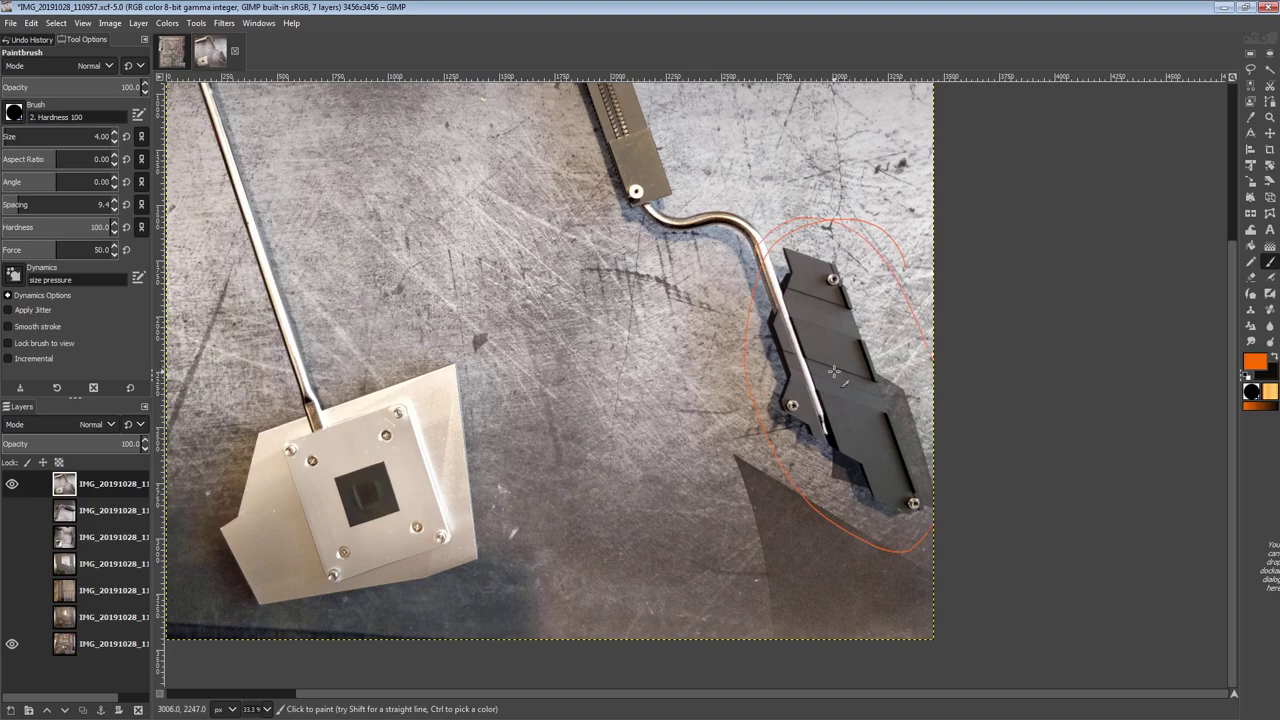
pyautogui.hotkey('ctrl', 'z')
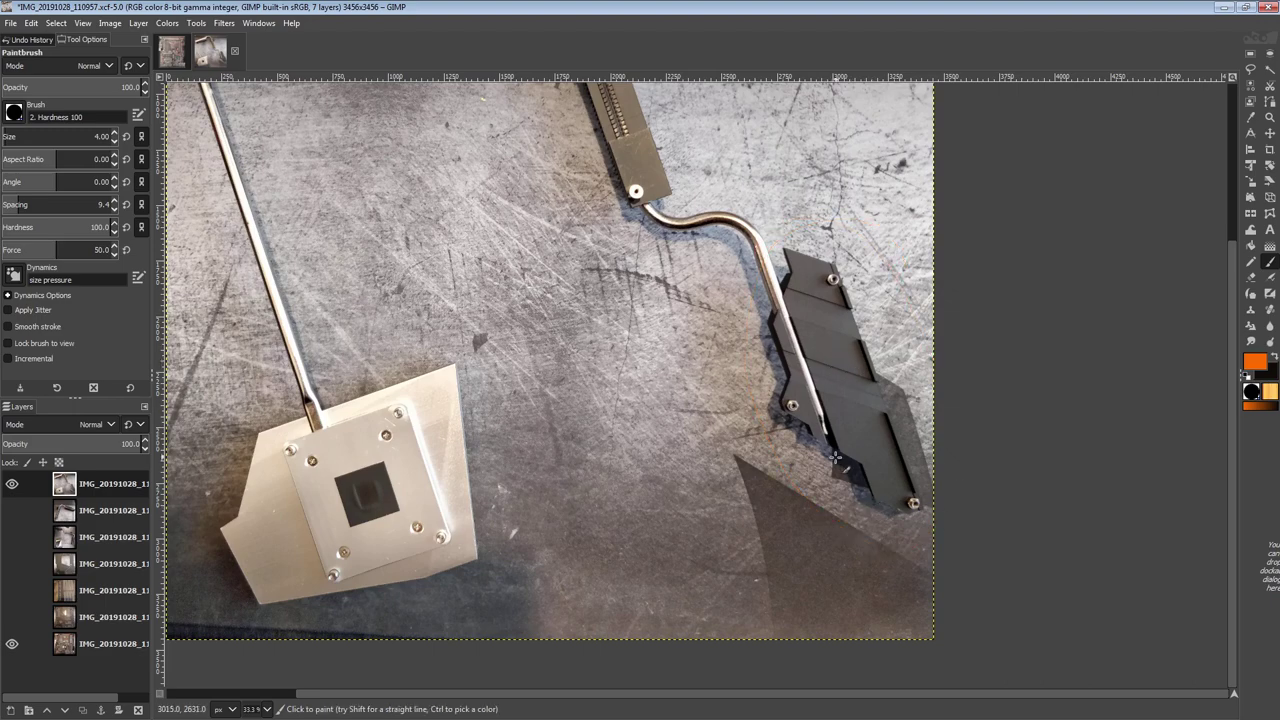
pyautogui.moveTo(839, 457); pyautogui.dragTo(862, 563)
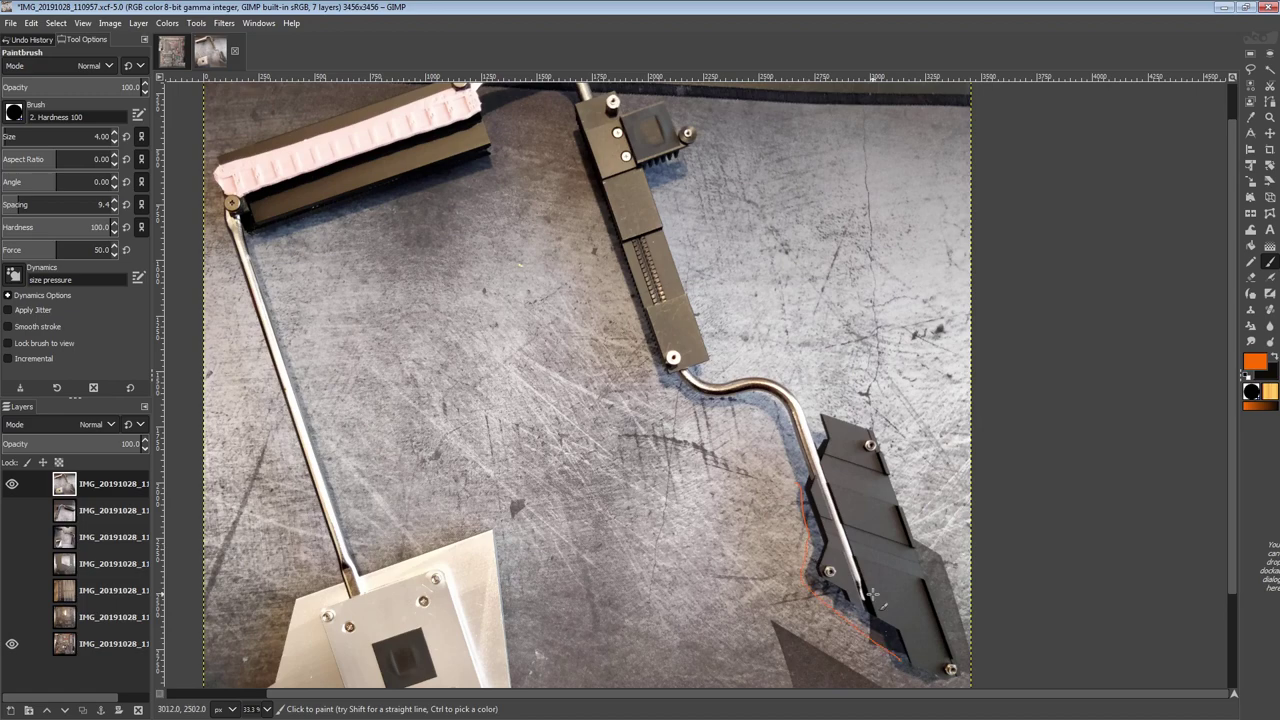
pyautogui.moveTo(350, 266); pyautogui.dragTo(388, 365)
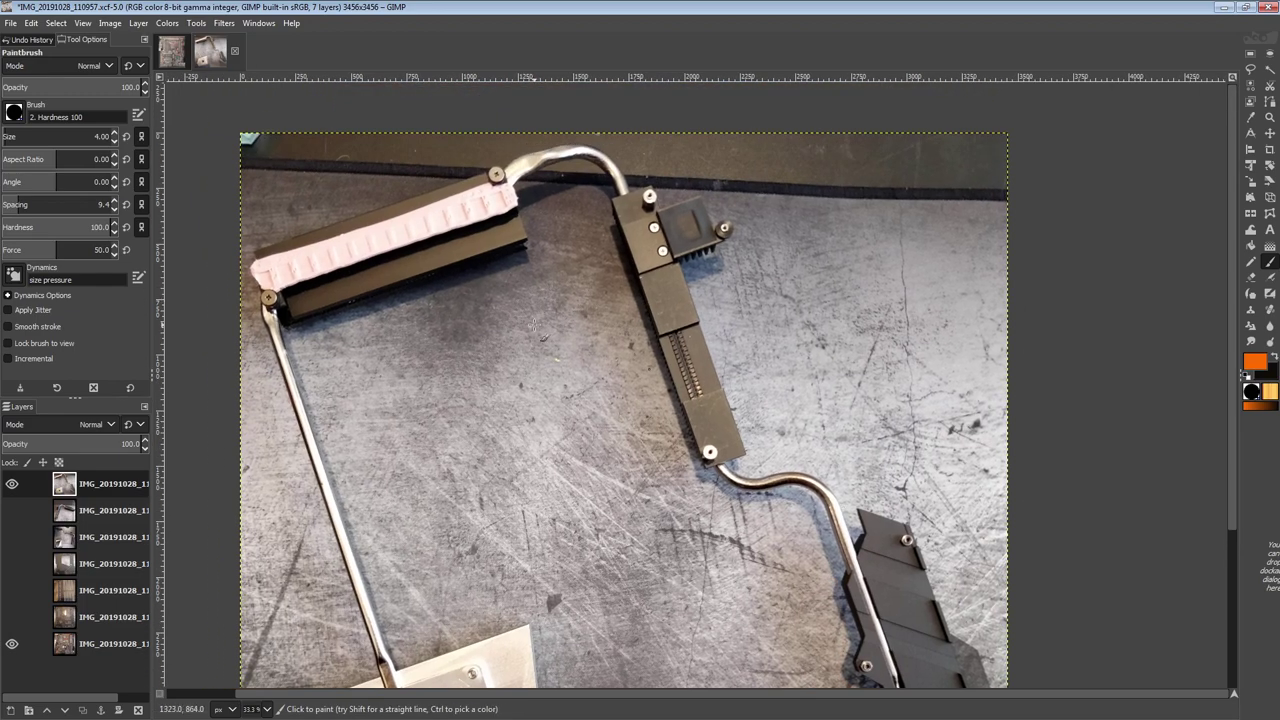
# - Circle the black angular heatsink in orange several more times, undoing each ring
pyautogui.moveTo(728, 449)
pyautogui.mouseDown()
pyautogui.moveTo(624, 331)
pyautogui.moveTo(581, 251)
pyautogui.mouseUp()
pyautogui.moveTo(806, 366)
pyautogui.mouseDown()
pyautogui.moveTo(720, 540)
pyautogui.moveTo(805, 350)
pyautogui.moveTo(695, 382)
pyautogui.moveTo(688, 342)
pyautogui.mouseUp()
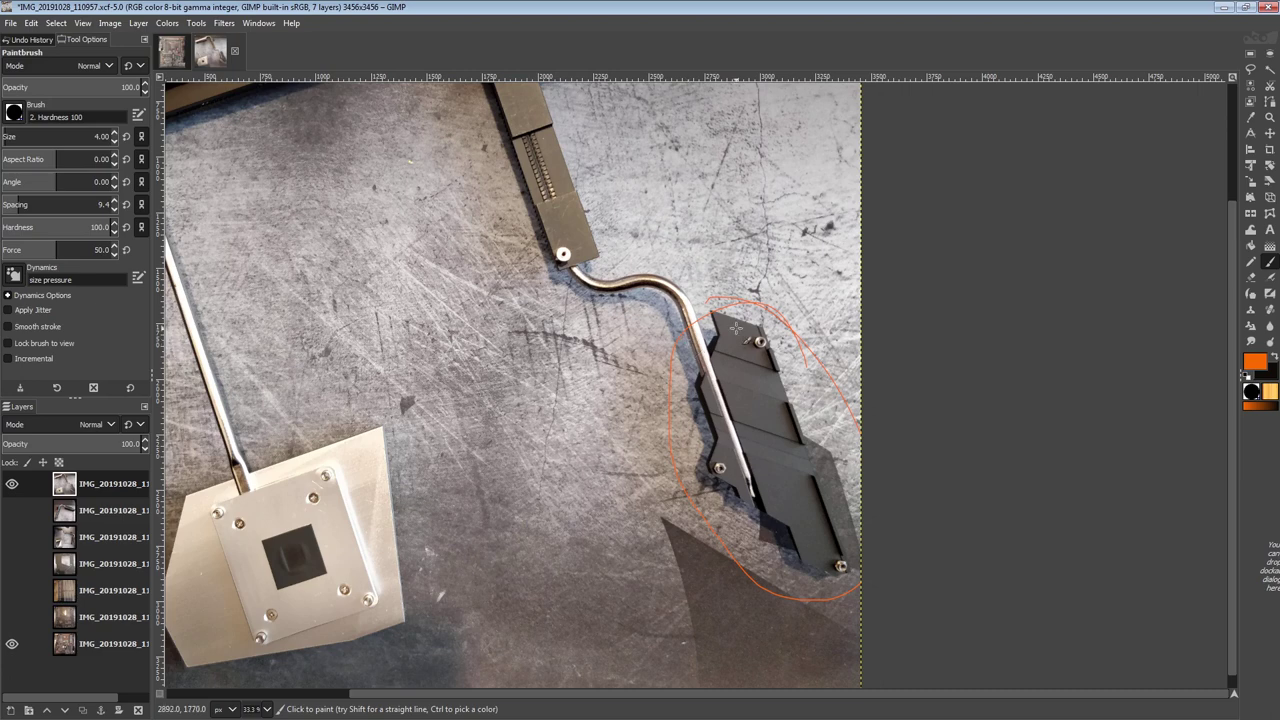
pyautogui.hotkey('ctrl', 'z')
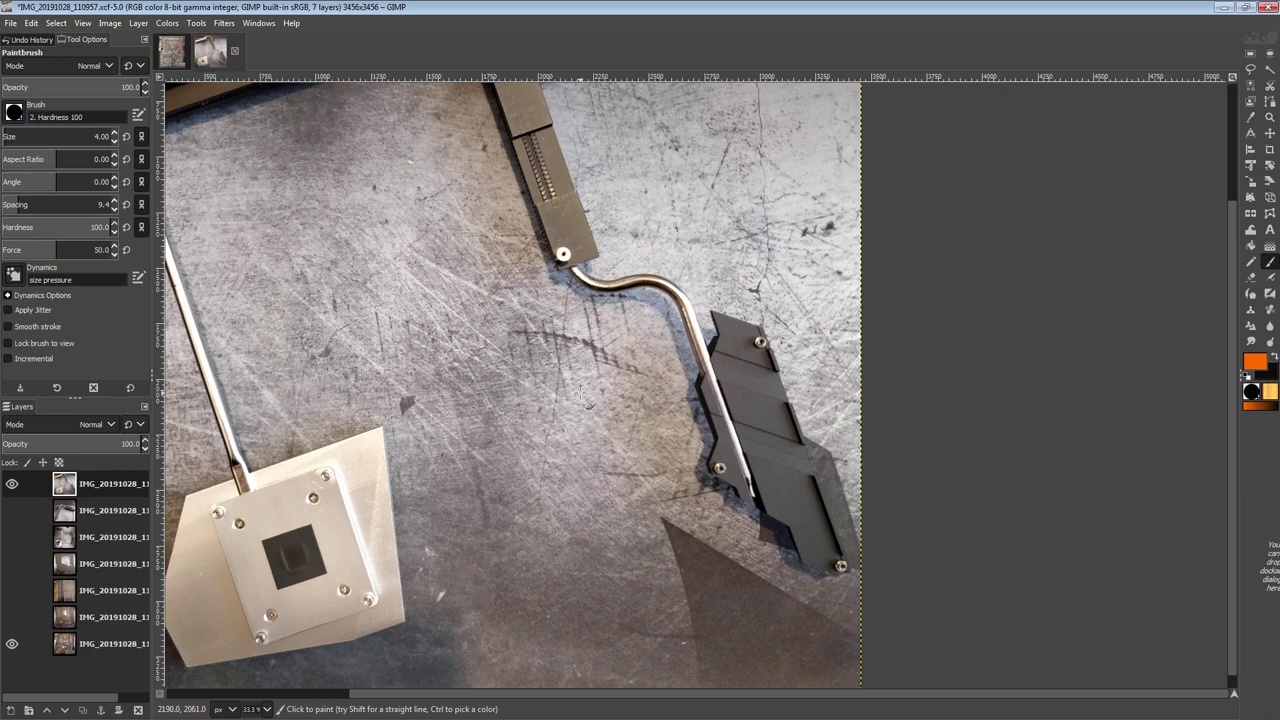
pyautogui.moveTo(597, 418); pyautogui.dragTo(610, 490)
pyautogui.moveTo(612, 427); pyautogui.dragTo(612, 402)
pyautogui.scroll(-2, 612, 402)
pyautogui.moveTo(760, 272)
pyautogui.mouseDown()
pyautogui.moveTo(689, 442)
pyautogui.moveTo(852, 496)
pyautogui.moveTo(688, 446)
pyautogui.mouseUp()
pyautogui.hotkey('ctrl', 'z')
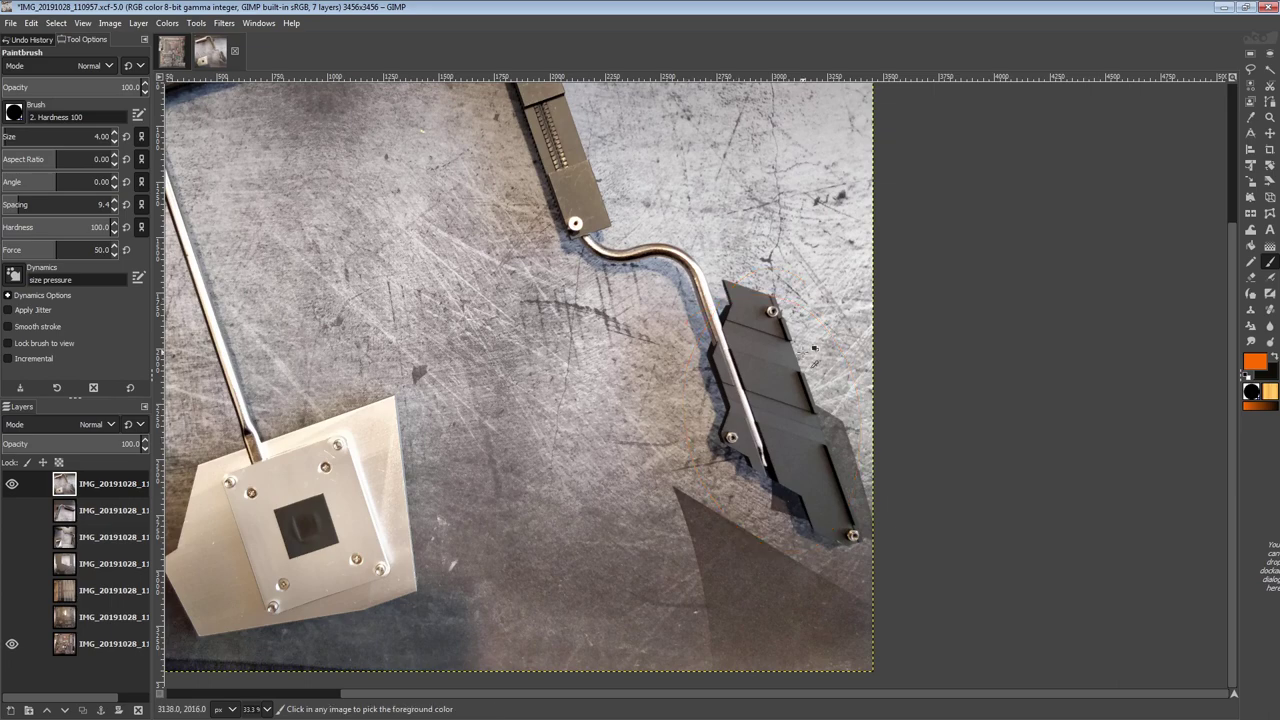
pyautogui.moveTo(740, 278)
pyautogui.mouseDown()
pyautogui.moveTo(727, 568)
pyautogui.moveTo(861, 374)
pyautogui.moveTo(688, 372)
pyautogui.mouseUp()
pyautogui.hotkey('ctrl', 'z')
# - Examine the curved heat pipe linking the long middle heatsink to the black angular heatsink
pyautogui.scroll(3, 770, 430)
pyautogui.scroll(-1, 848, 480)
pyautogui.hscroll(1, 848, 480)
pyautogui.moveTo(780, 328)
pyautogui.mouseDown()
pyautogui.moveTo(705, 640)
pyautogui.moveTo(815, 405)
pyautogui.moveTo(790, 360)
pyautogui.mouseUp()
pyautogui.hotkey('ctrl', 'z')
pyautogui.scroll(2, 602, 405)
pyautogui.hscroll(-1, 602, 405)
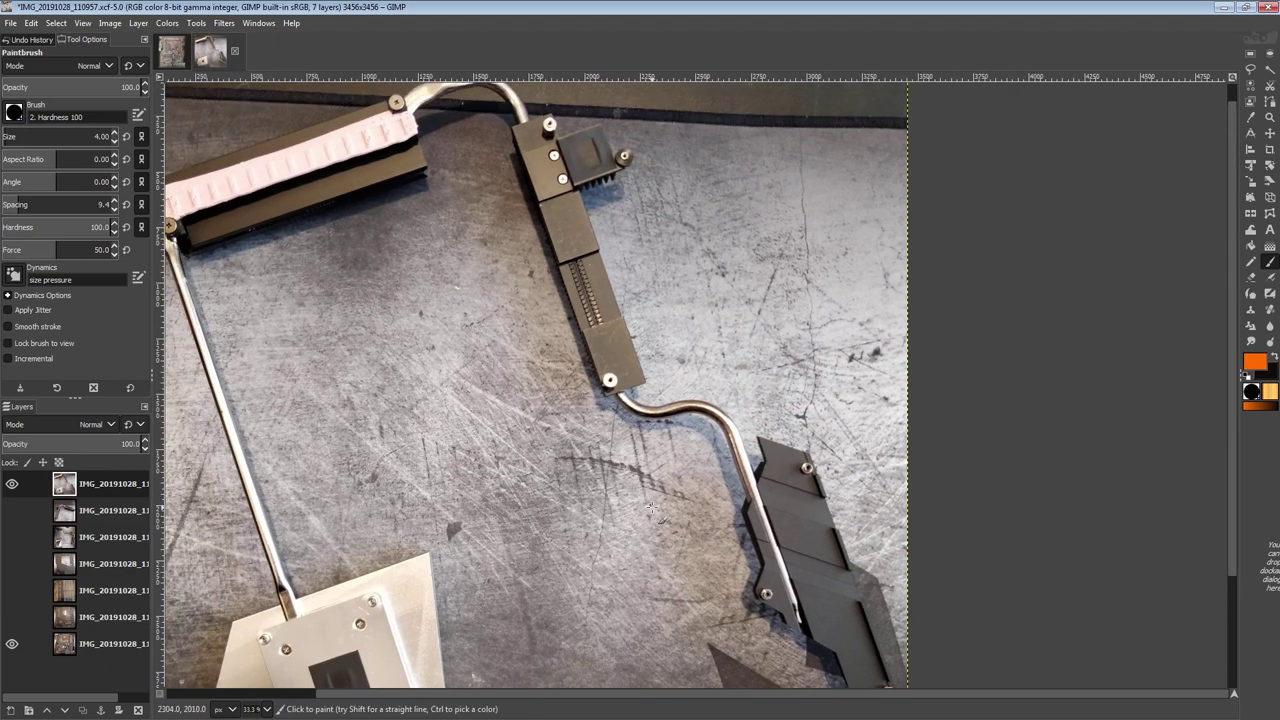
pyautogui.scroll(-2, 595, 420)
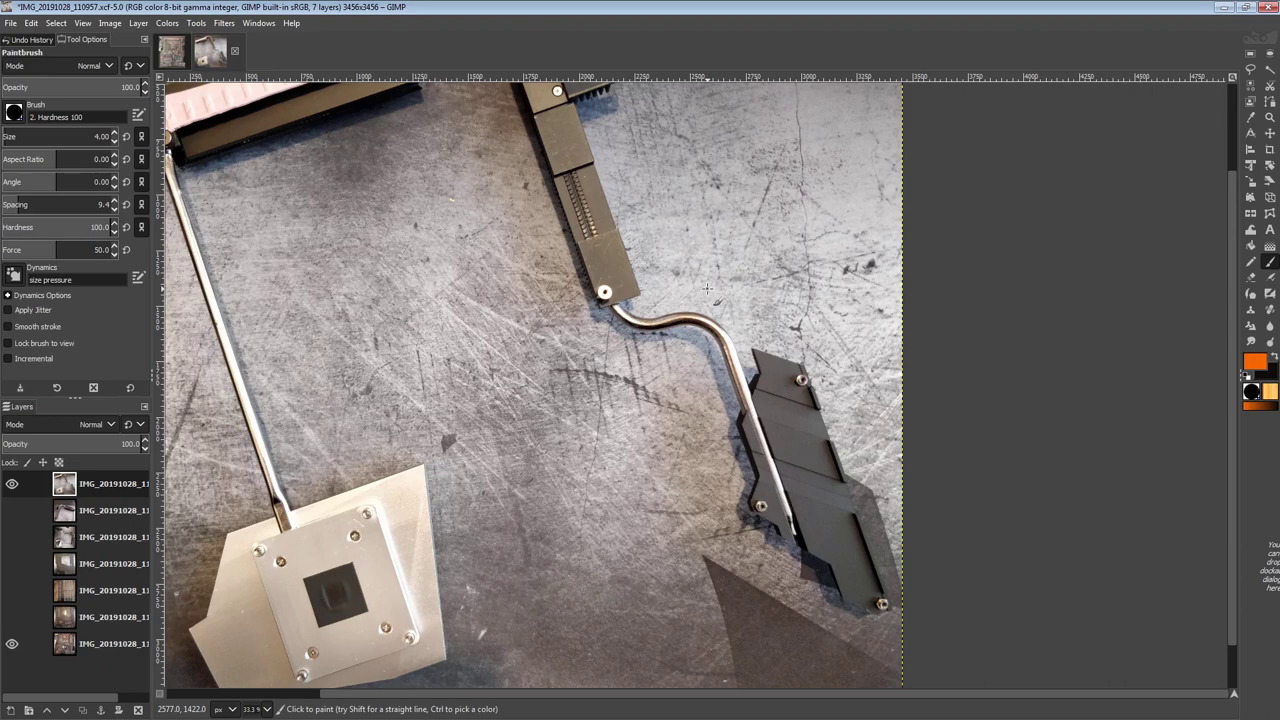
pyautogui.scroll(5, 600, 300)
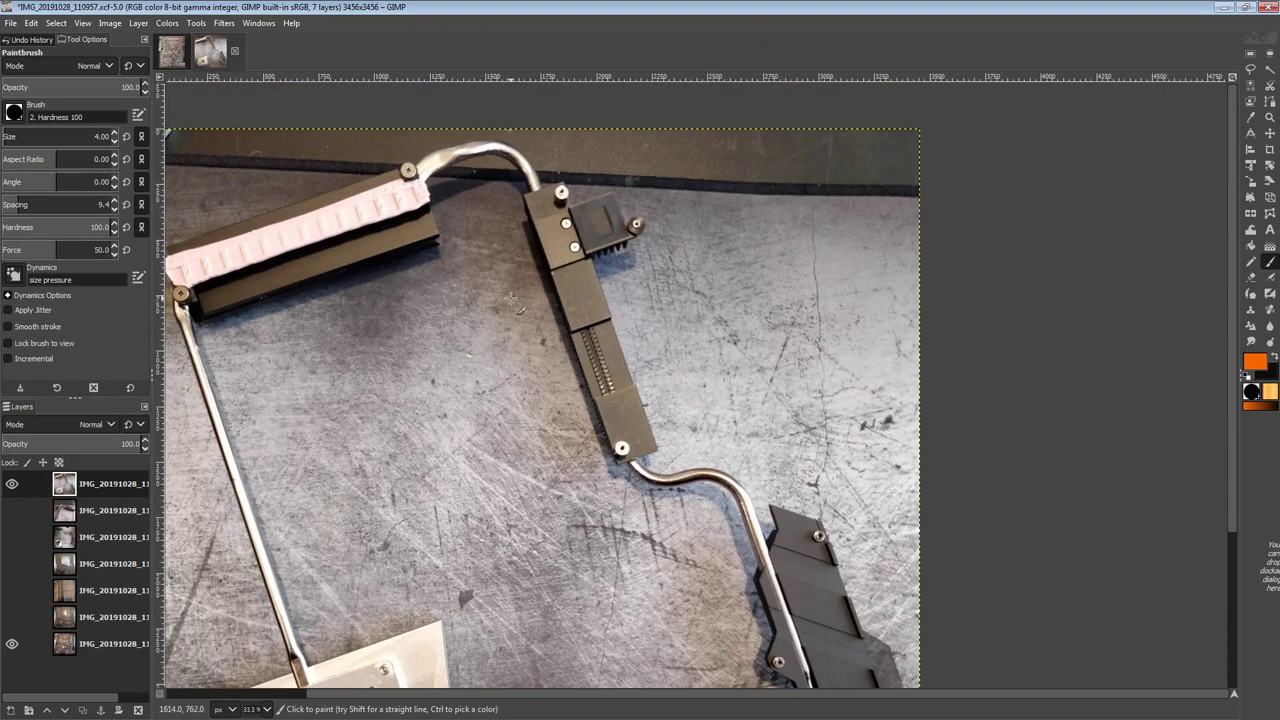
# - Mark the pipe end at the pink-padded heatsink with a short orange stroke, and undo it
pyautogui.moveTo(522, 400); pyautogui.dragTo(737, 315)
pyautogui.scroll(1, 500, 185)
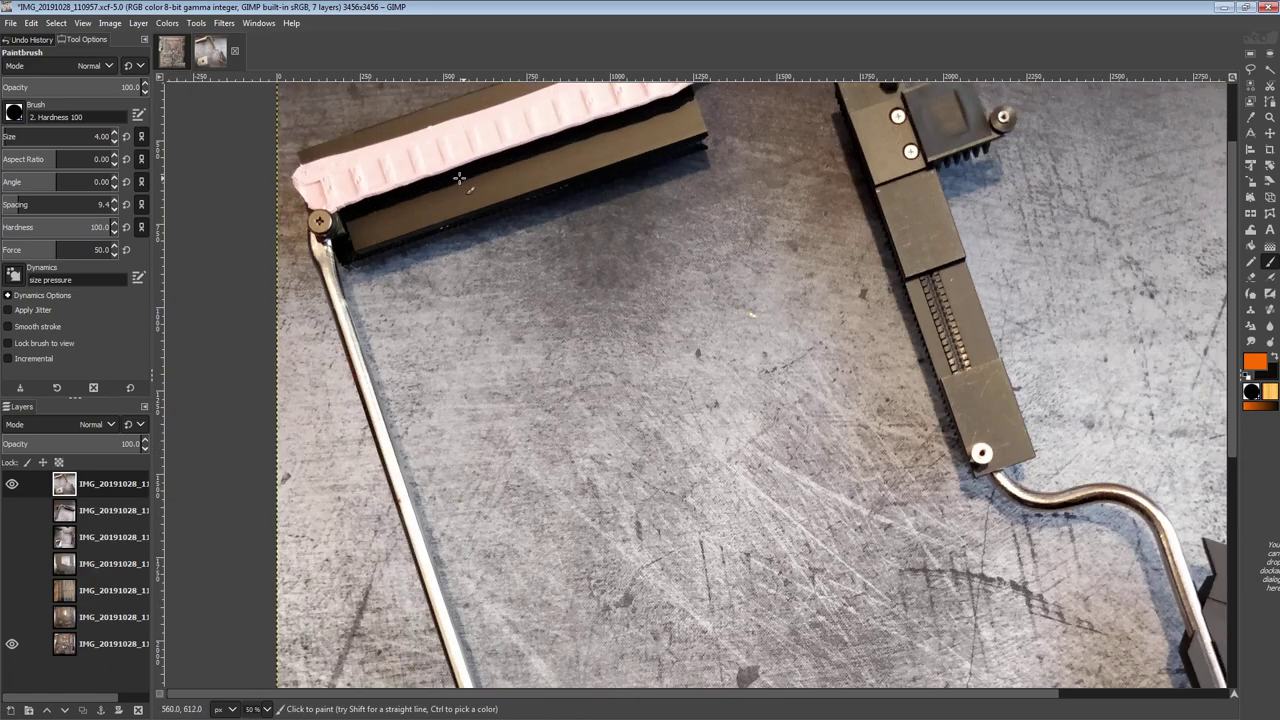
pyautogui.moveTo(486, 180); pyautogui.dragTo(523, 266)
pyautogui.moveTo(327, 284)
pyautogui.mouseDown()
pyautogui.moveTo(549, 314)
pyautogui.moveTo(765, 226)
pyautogui.moveTo(715, 117)
pyautogui.moveTo(335, 250)
pyautogui.mouseUp()
pyautogui.hotkey('ctrl', 'z')
pyautogui.hscroll(3, 420, 210)
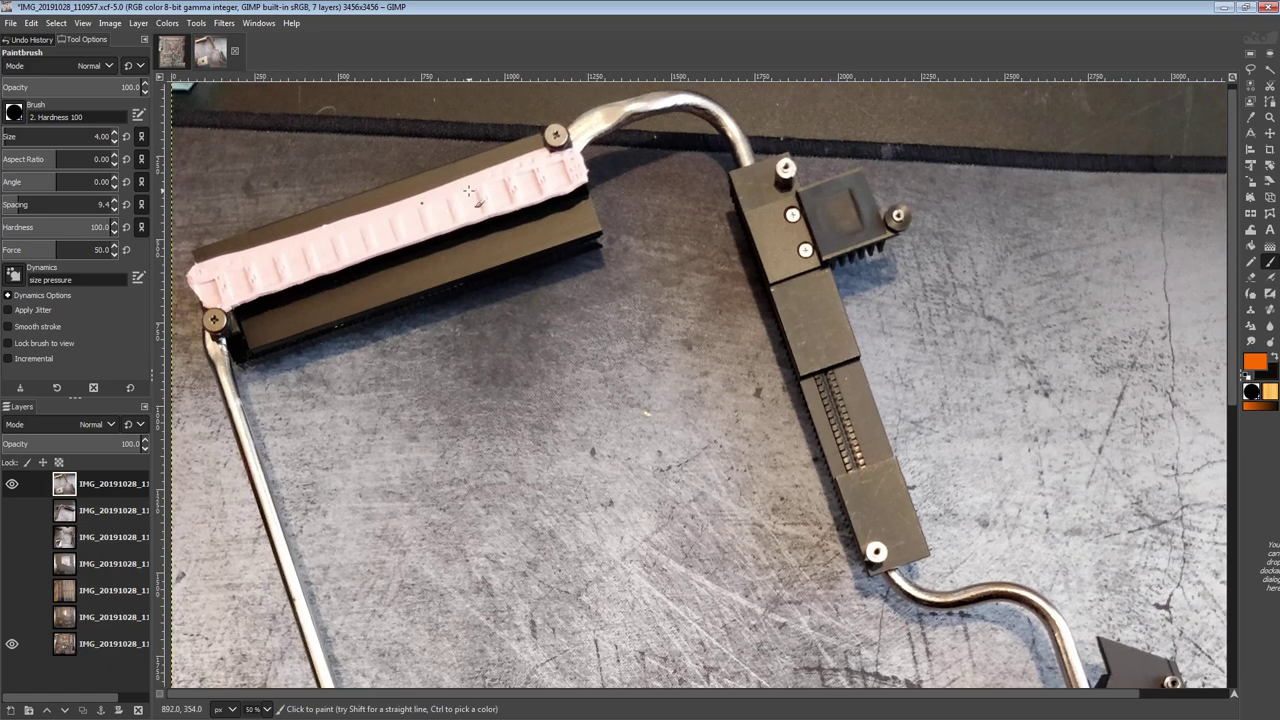
# - Circle the small finned block attached to the long middle heatsink, and undo the marks around it
pyautogui.moveTo(823, 147)
pyautogui.mouseDown()
pyautogui.moveTo(684, 180)
pyautogui.moveTo(830, 610)
pyautogui.moveTo(951, 573)
pyautogui.moveTo(881, 320)
pyautogui.moveTo(805, 160)
pyautogui.mouseUp()
pyautogui.hotkey('ctrl', 'z')
pyautogui.moveTo(882, 185)
pyautogui.mouseDown()
pyautogui.moveTo(778, 225)
pyautogui.moveTo(901, 171)
pyautogui.moveTo(925, 201)
pyautogui.mouseUp()
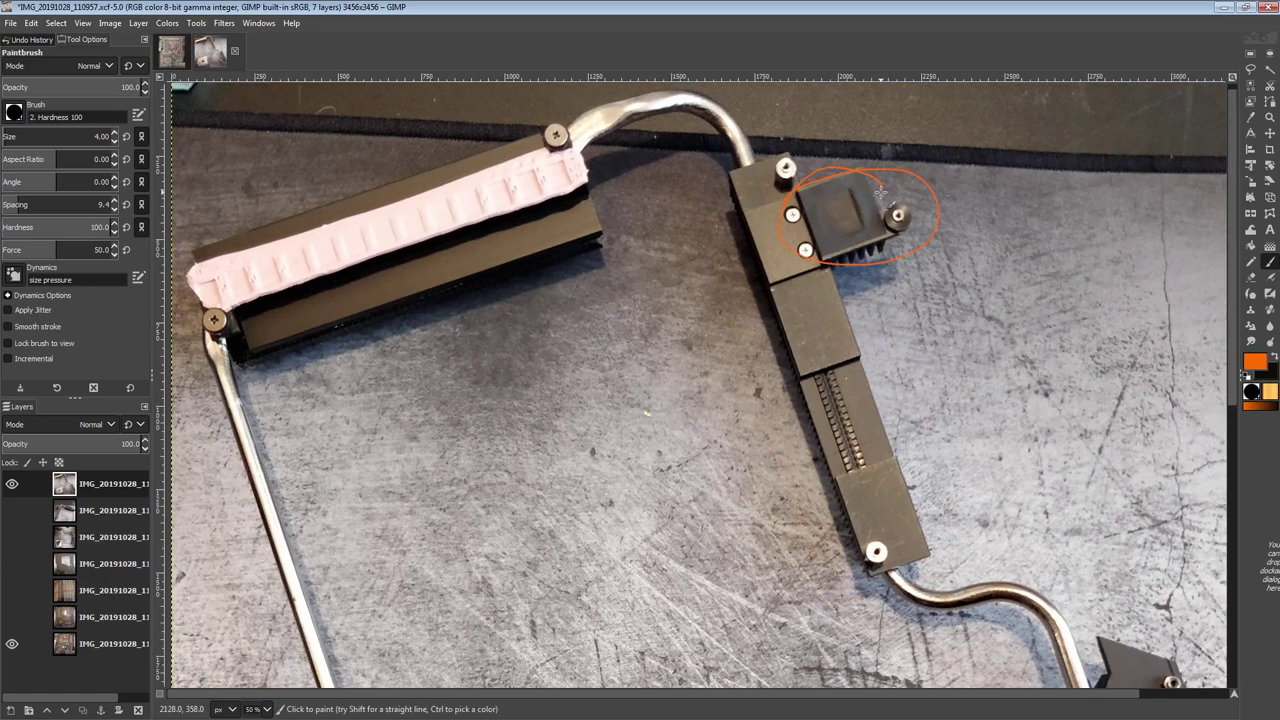
pyautogui.hotkey('ctrl', 'z')
pyautogui.scroll(-2, 835, 265)
pyautogui.moveTo(775, 191)
pyautogui.mouseDown()
pyautogui.moveTo(868, 208)
pyautogui.moveTo(773, 207)
pyautogui.mouseUp()
pyautogui.hotkey('ctrl', 'z')
pyautogui.scroll(2, 780, 210)
pyautogui.moveTo(870, 182)
pyautogui.mouseDown()
pyautogui.moveTo(835, 285)
pyautogui.moveTo(860, 182)
pyautogui.mouseUp()
pyautogui.hotkey('ctrl', 'z')
# - Trace a line from the pink-padded heatsink through the upper pipe and along the middle heatsink, and undo the strokes
pyautogui.moveTo(866, 555); pyautogui.dragTo(746, 198)
pyautogui.hotkey('ctrl', 'z')
pyautogui.hscroll(-1, 280, 437)
pyautogui.moveTo(240, 320)
pyautogui.mouseDown()
pyautogui.moveTo(347, 273)
pyautogui.moveTo(494, 156)
pyautogui.moveTo(617, 130)
pyautogui.moveTo(756, 268)
pyautogui.moveTo(870, 561)
pyautogui.mouseUp()
pyautogui.moveTo(779, 212); pyautogui.dragTo(800, 180)
pyautogui.hotkey('ctrl', 'z')
pyautogui.hotkey('ctrl', 'z')
pyautogui.hotkey('ctrl', 'z')
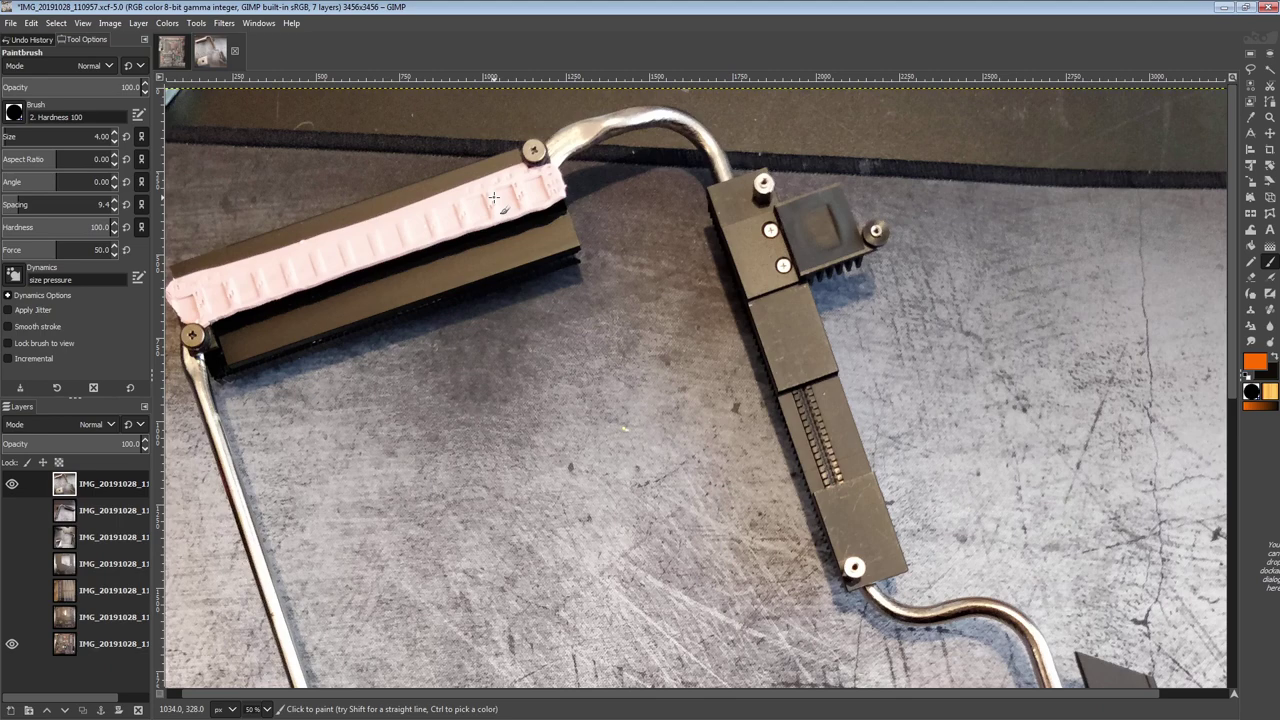
# - Mark the small finned block and the upper heat pipe joining the two heatsinks, and undo the strokes
pyautogui.moveTo(872, 184); pyautogui.dragTo(892, 259)
pyautogui.hotkey('ctrl', 'z')
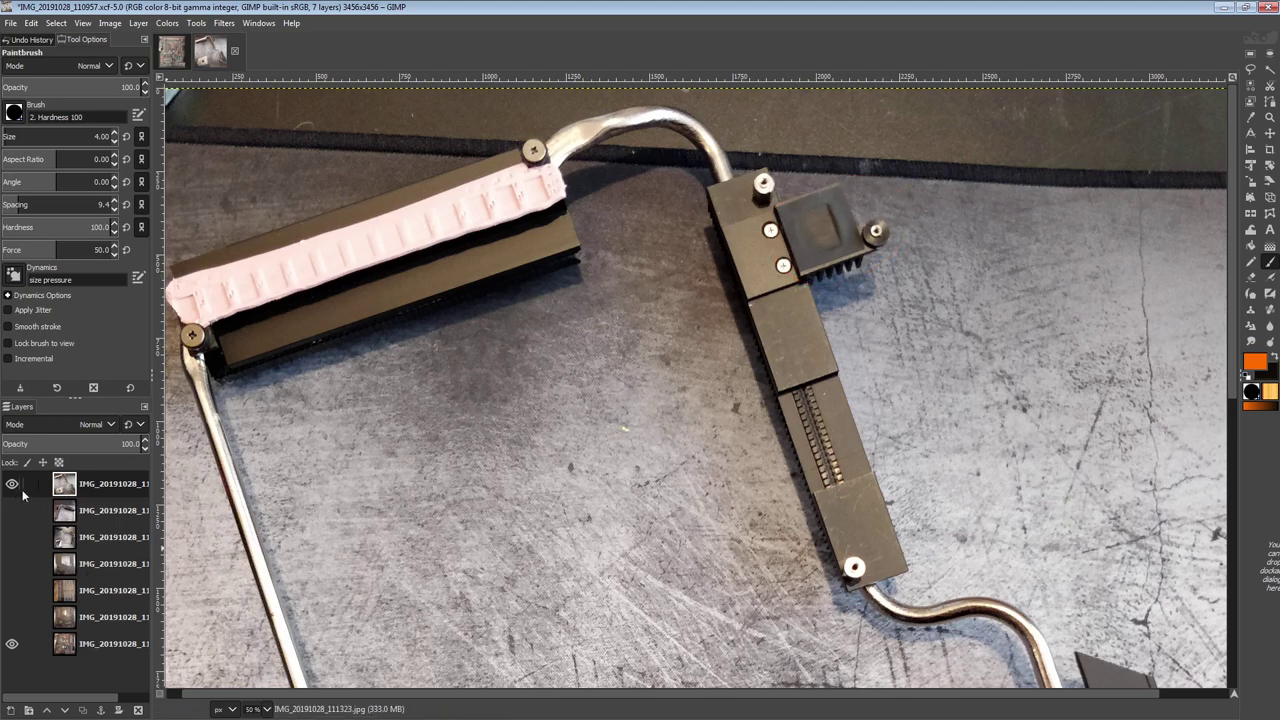
pyautogui.moveTo(556, 148)
pyautogui.mouseDown()
pyautogui.moveTo(591, 115)
pyautogui.moveTo(730, 200)
pyautogui.mouseUp()
pyautogui.hotkey('ctrl', 'z')
pyautogui.moveTo(721, 284); pyautogui.dragTo(711, 260)
pyautogui.moveTo(878, 165)
pyautogui.mouseDown()
pyautogui.moveTo(737, 193)
pyautogui.moveTo(903, 208)
pyautogui.moveTo(726, 245)
pyautogui.moveTo(750, 287)
pyautogui.mouseUp()
pyautogui.hotkey('ctrl', 'z')
pyautogui.hotkey('ctrl', 'z')
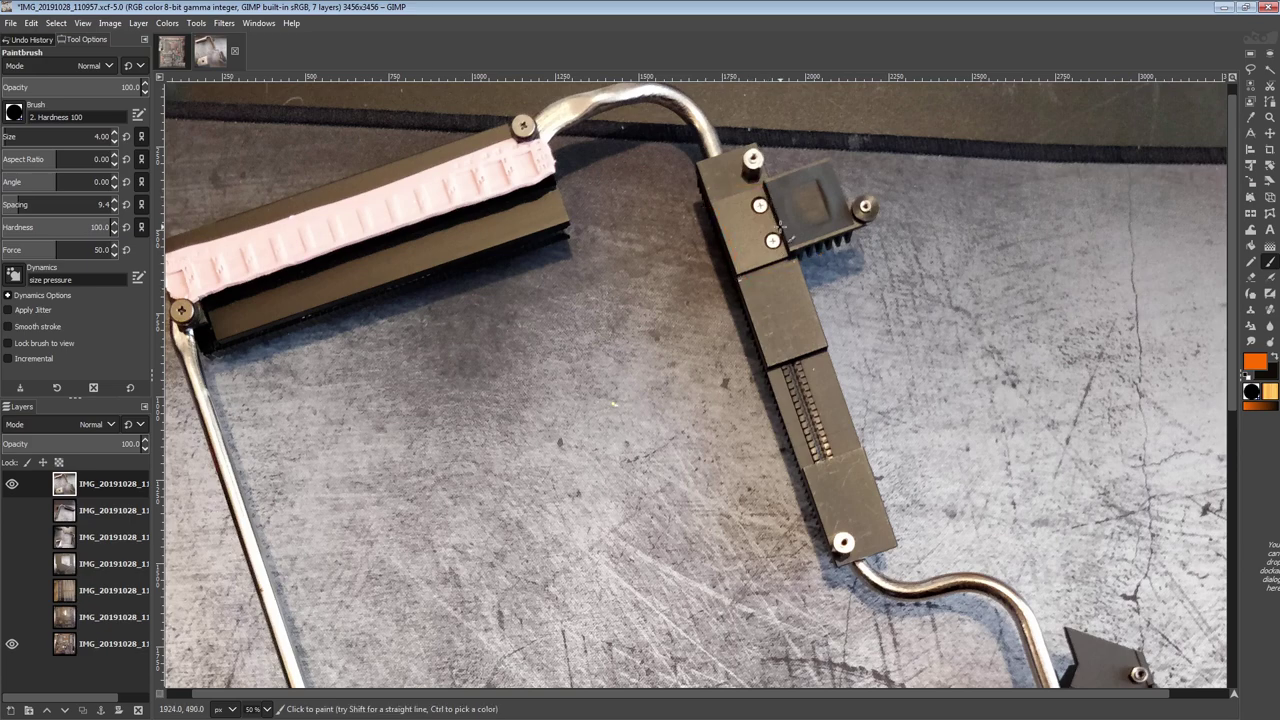
# - Mark the small finned block and the middle heatsink's pipe end with orange strokes, undoing each one
pyautogui.moveTo(855, 176); pyautogui.dragTo(905, 195)
pyautogui.hotkey('ctrl', 'z')
pyautogui.moveTo(686, 152)
pyautogui.mouseDown()
pyautogui.moveTo(750, 275)
pyautogui.moveTo(818, 562)
pyautogui.moveTo(792, 190)
pyautogui.mouseUp()
pyautogui.hotkey('ctrl', 'z')
pyautogui.moveTo(780, 166)
pyautogui.mouseDown()
pyautogui.moveTo(759, 164)
pyautogui.moveTo(844, 562)
pyautogui.moveTo(703, 214)
pyautogui.mouseUp()
pyautogui.hotkey('ctrl', 'z')
# - Ring the small finned block, outline the long middle heatsink in orange, and undo the marks
pyautogui.moveTo(852, 190)
pyautogui.mouseDown()
pyautogui.moveTo(759, 172)
pyautogui.moveTo(795, 277)
pyautogui.mouseUp()
pyautogui.hotkey('ctrl', 'z')
pyautogui.moveTo(860, 190); pyautogui.dragTo(858, 186)
pyautogui.hotkey('ctrl', 'z')
pyautogui.moveTo(772, 137)
pyautogui.mouseDown()
pyautogui.moveTo(680, 178)
pyautogui.moveTo(798, 494)
pyautogui.moveTo(903, 493)
pyautogui.mouseUp()
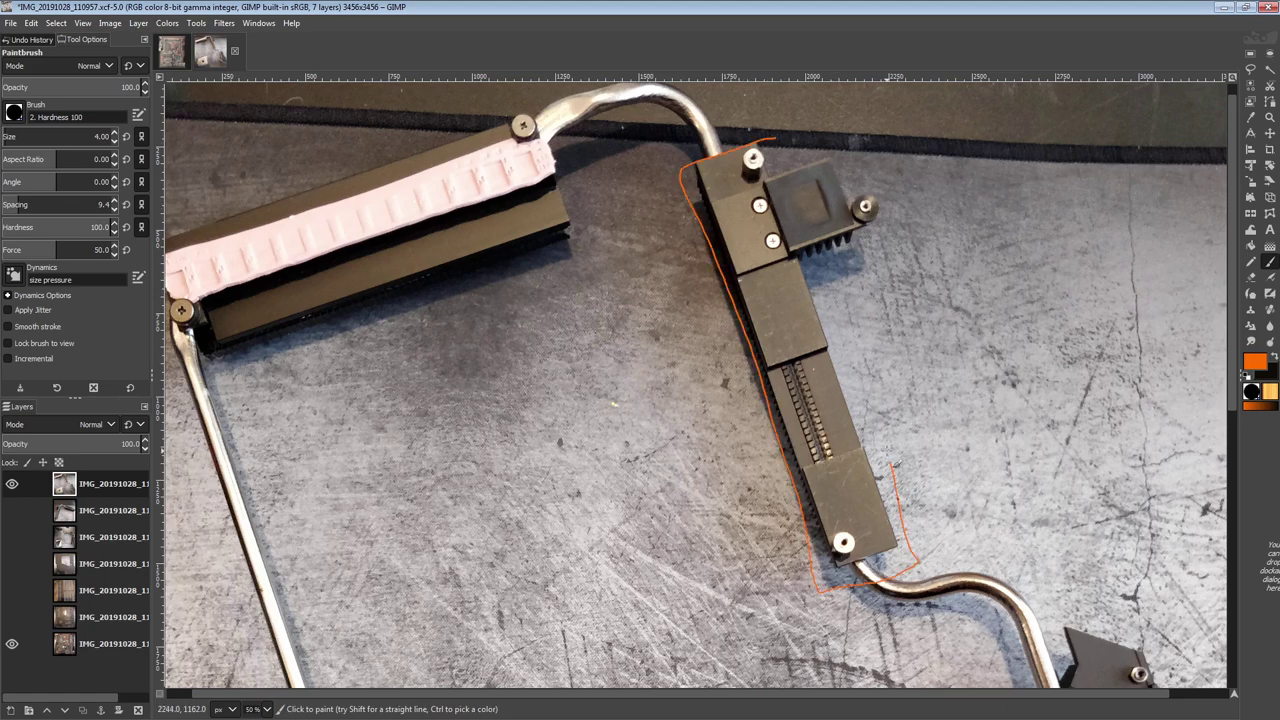
pyautogui.hotkey('ctrl', 'z')
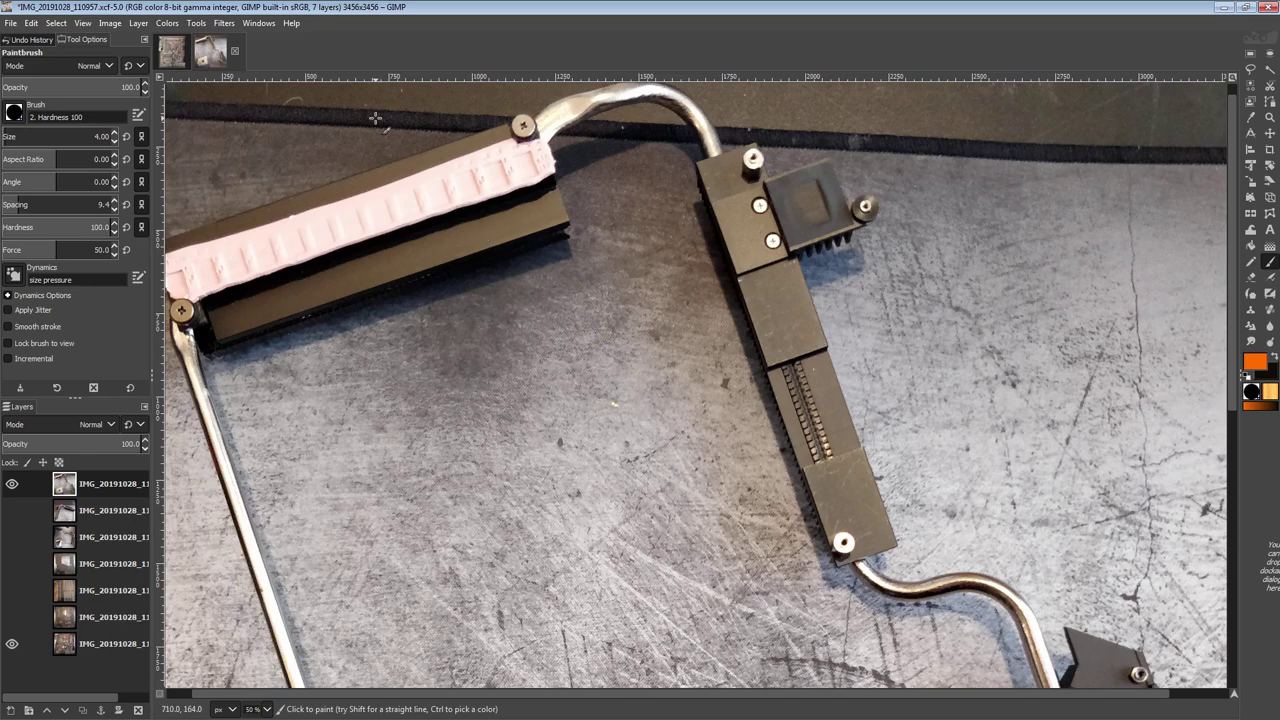
# - Hide the top heatsink photo layer and show the second layer with the close-up of the heatsink fins
pyautogui.click(13, 485)
pyautogui.click(12, 510)
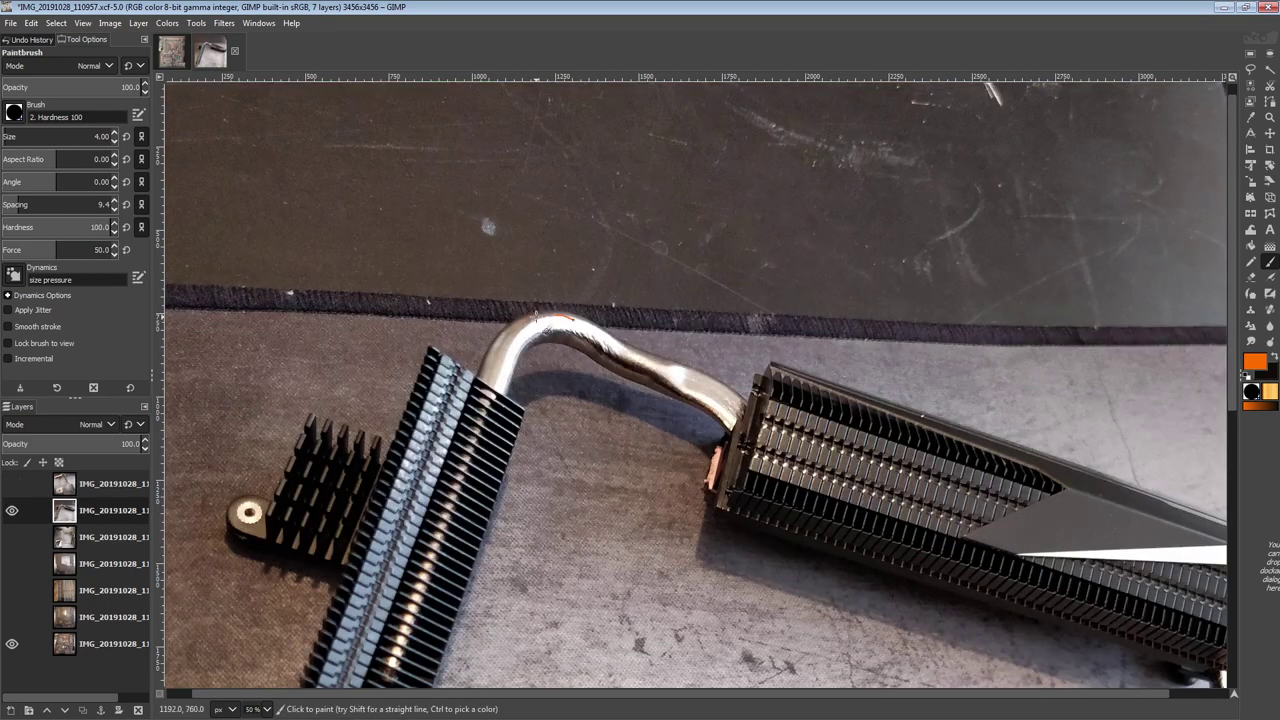
# - Mark the fin rows at the pipe end of the white-trimmed heatsink with orange strokes, and undo them
pyautogui.scroll(-3, 503, 205)
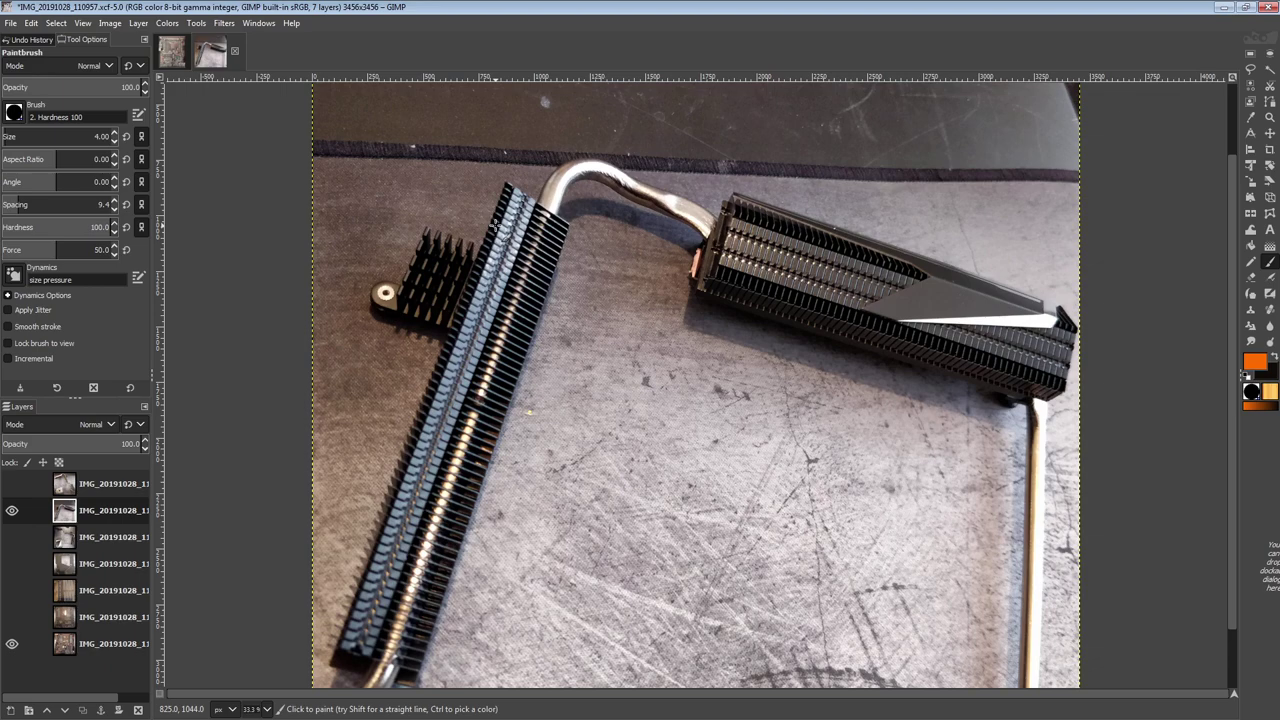
pyautogui.moveTo(712, 362); pyautogui.dragTo(590, 320)
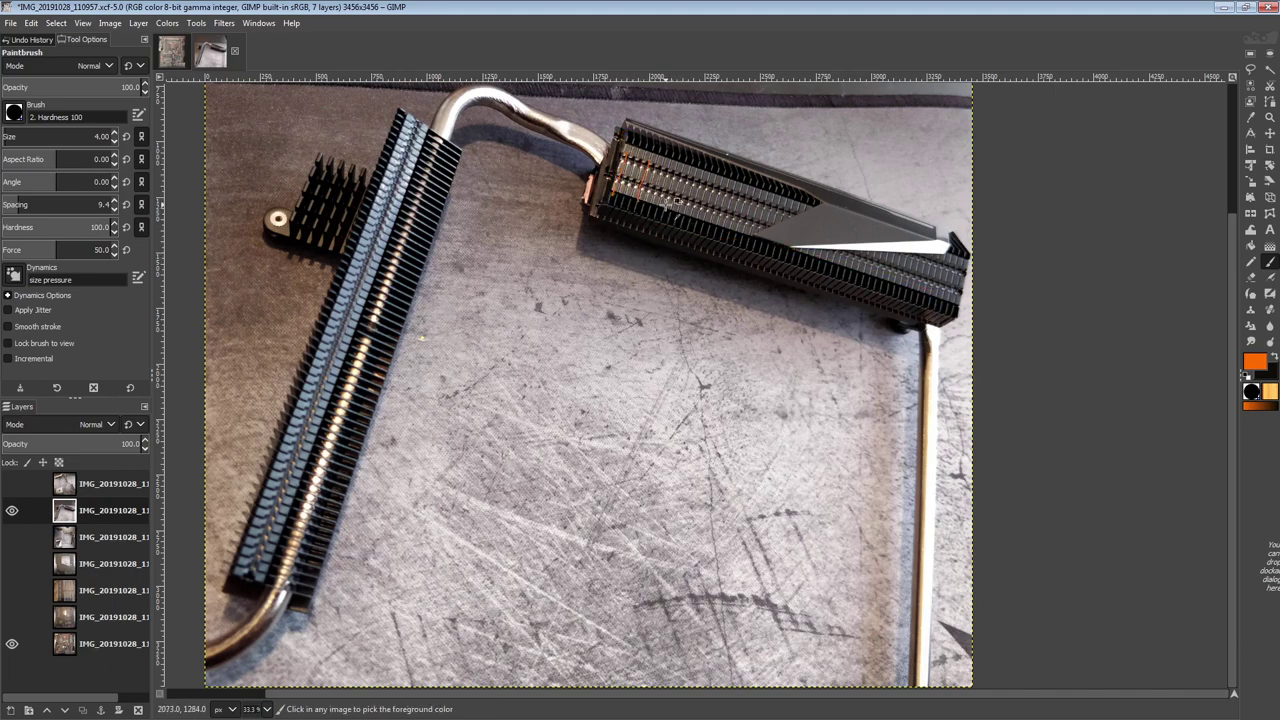
pyautogui.moveTo(634, 158)
pyautogui.mouseDown()
pyautogui.moveTo(619, 179)
pyautogui.moveTo(645, 179)
pyautogui.moveTo(619, 183)
pyautogui.moveTo(752, 226)
pyautogui.mouseUp()
pyautogui.moveTo(626, 152)
pyautogui.mouseDown()
pyautogui.moveTo(778, 248)
pyautogui.moveTo(962, 301)
pyautogui.moveTo(983, 255)
pyautogui.moveTo(668, 167)
pyautogui.moveTo(605, 215)
pyautogui.moveTo(968, 356)
pyautogui.moveTo(605, 257)
pyautogui.mouseUp()
pyautogui.hotkey('ctrl', 'z')
pyautogui.hotkey('ctrl', 'z')
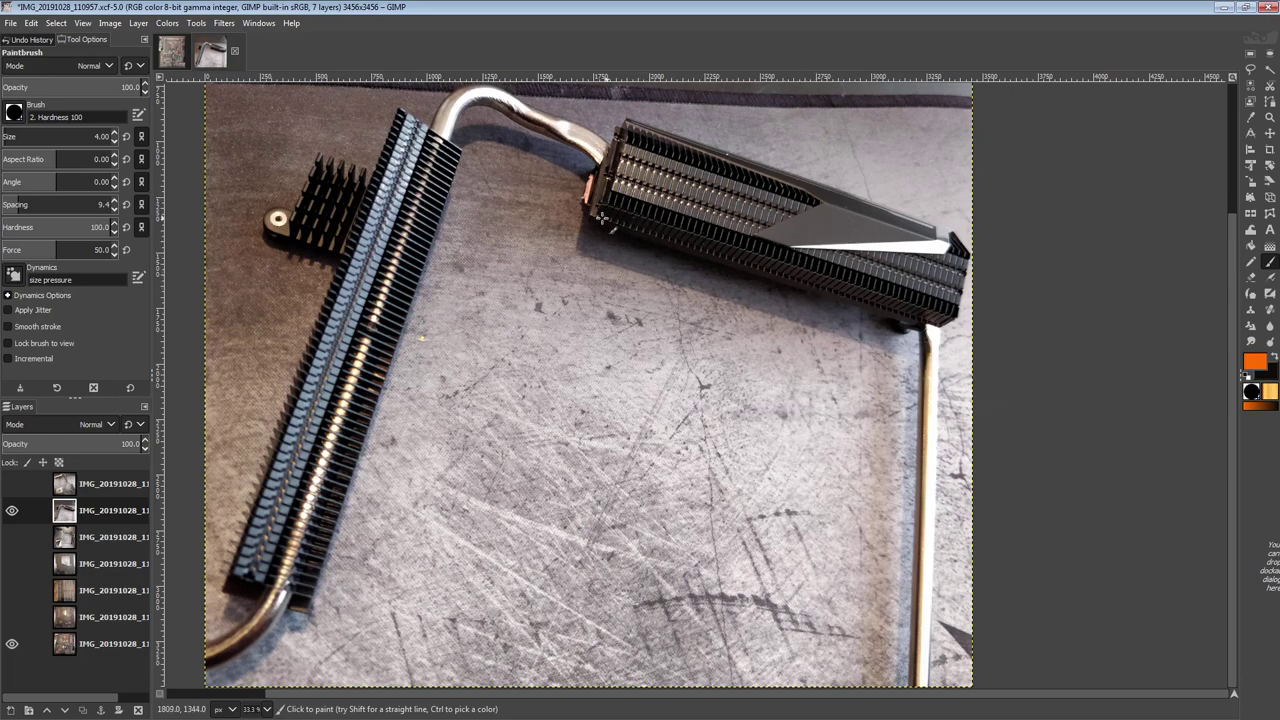
# - Trace the copper-edged end of the white-trimmed heatsink in orange, and undo the outline
pyautogui.moveTo(637, 130)
pyautogui.mouseDown()
pyautogui.moveTo(577, 181)
pyautogui.moveTo(980, 235)
pyautogui.moveTo(630, 124)
pyautogui.mouseUp()
pyautogui.hotkey('ctrl', 'z')
pyautogui.scroll(3, 737, 229)
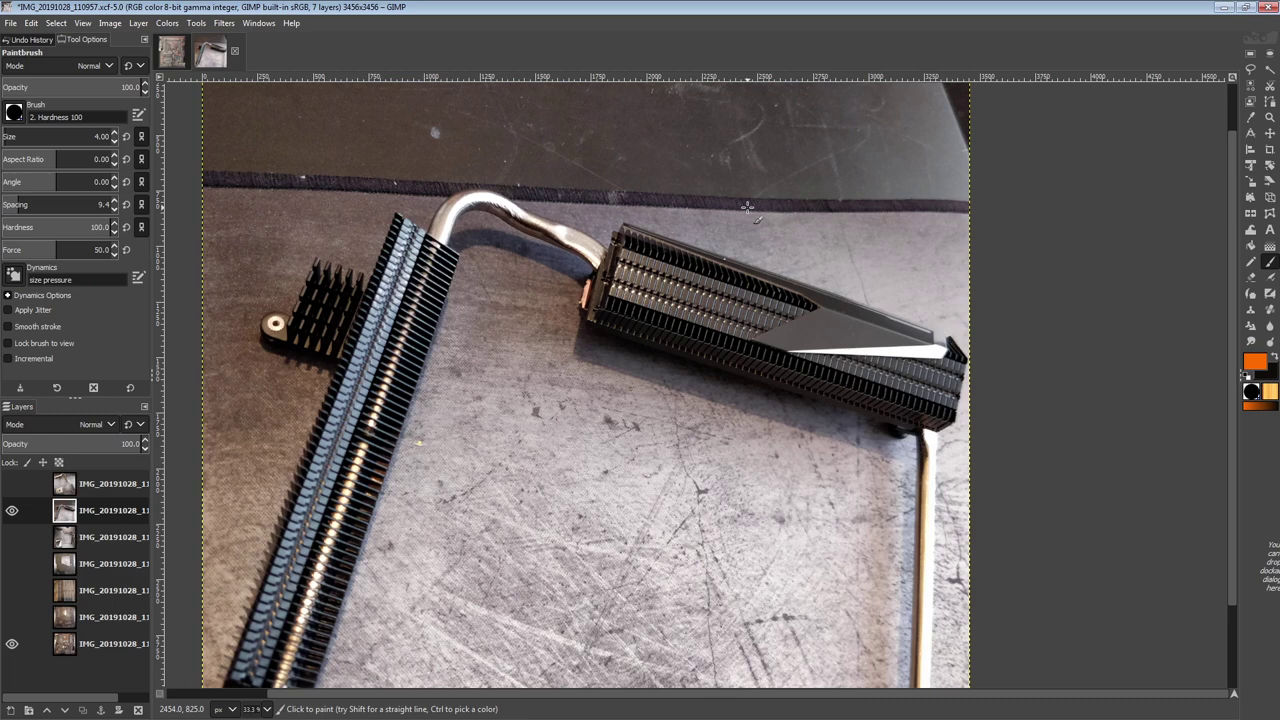
pyautogui.moveTo(671, 356); pyautogui.dragTo(698, 307)
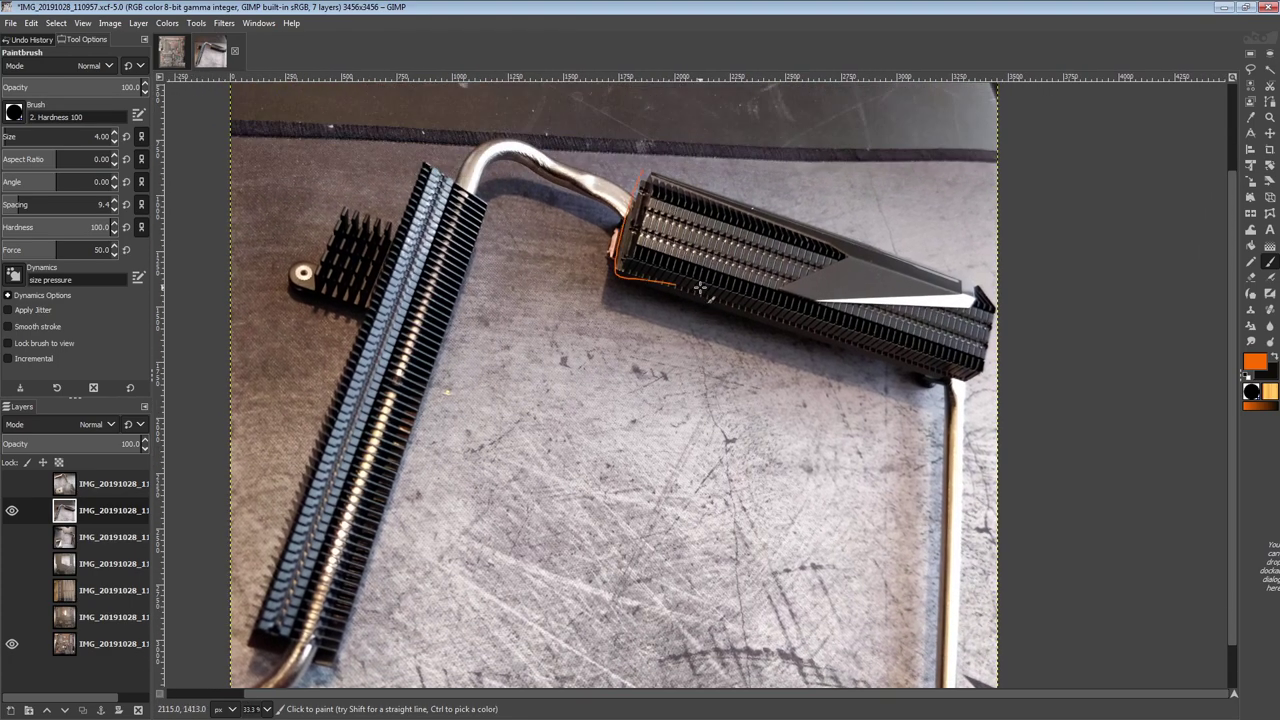
pyautogui.moveTo(729, 342); pyautogui.dragTo(826, 212)
pyautogui.moveTo(352, 494)
pyautogui.mouseDown()
pyautogui.moveTo(522, 258)
pyautogui.moveTo(587, 88)
pyautogui.mouseUp()
pyautogui.scroll(3, 590, 92)
pyautogui.hscroll(1, 590, 92)
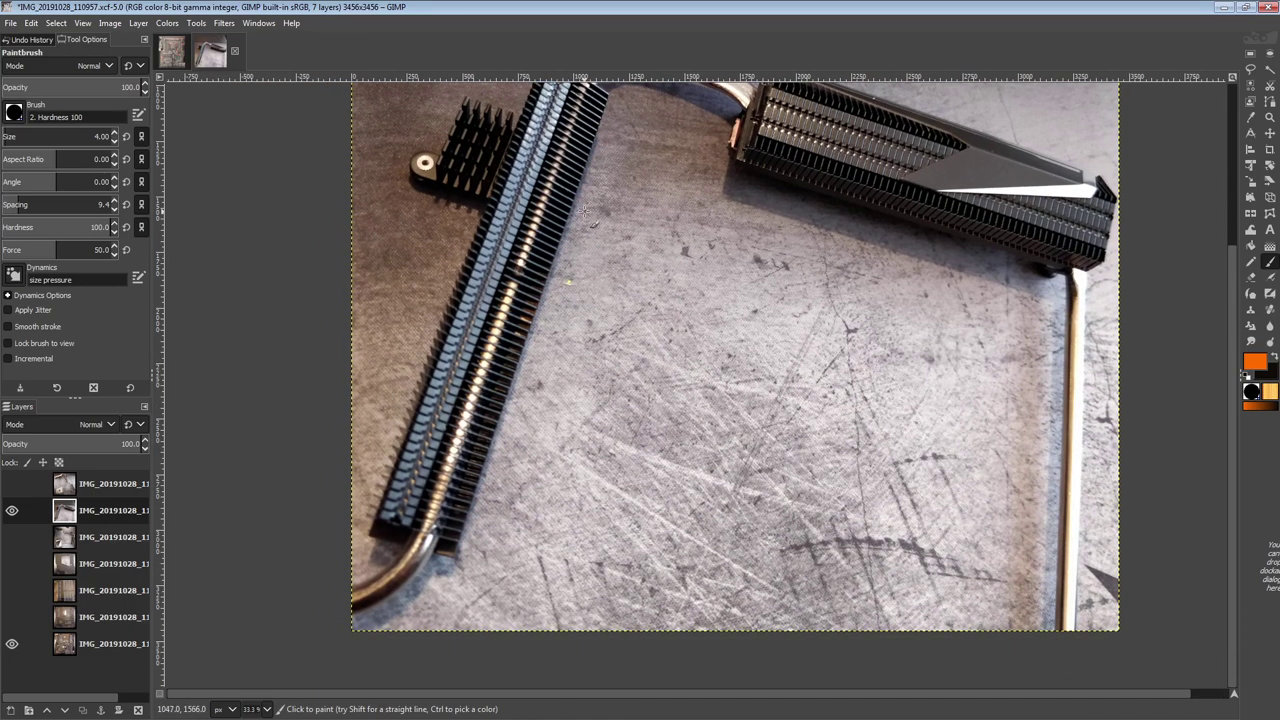
# - Mark the long finned heatsink beside the small block with an orange stroke, and undo it
pyautogui.scroll(-2, 551, 211)
pyautogui.hscroll(-1, 551, 211)
pyautogui.scroll(3, 515, 420)
pyautogui.hscroll(1, 535, 405)
pyautogui.moveTo(532, 394); pyautogui.dragTo(505, 556)
pyautogui.hotkey('ctrl', 'z')
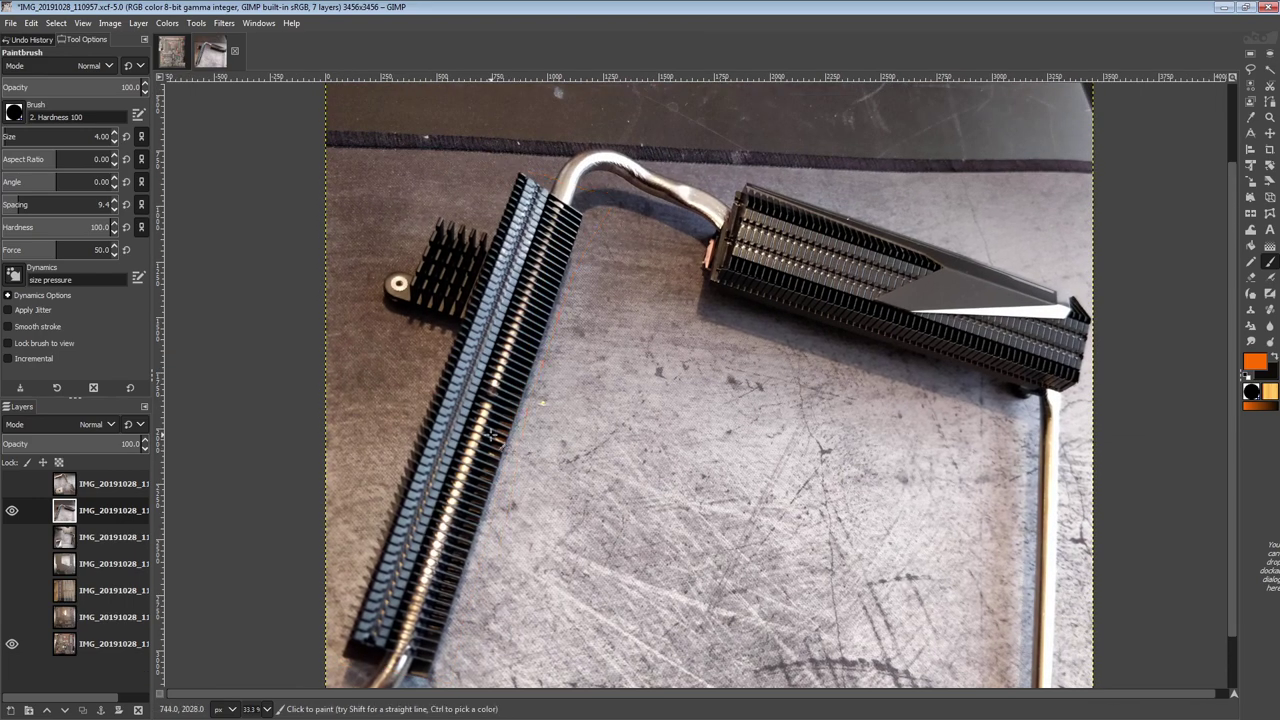
# - Ring the whole white-trimmed heatsink in orange, and undo the marks
pyautogui.moveTo(1033, 250); pyautogui.dragTo(683, 330)
pyautogui.hotkey('ctrl', 'z')
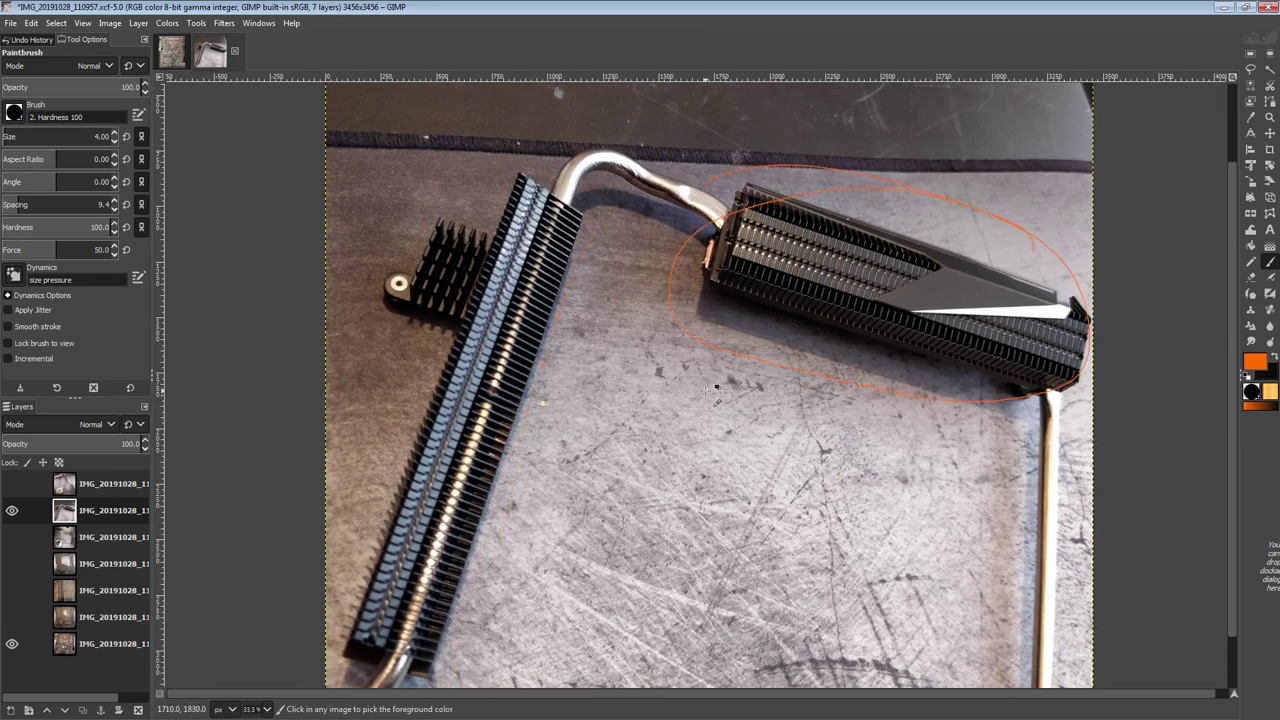
pyautogui.scroll(-1, 700, 340)
pyautogui.hscroll(1, 557, 378)
pyautogui.moveTo(875, 230)
pyautogui.mouseDown()
pyautogui.moveTo(931, 326)
pyautogui.moveTo(601, 232)
pyautogui.mouseUp()
pyautogui.hotkey('ctrl', 'z')
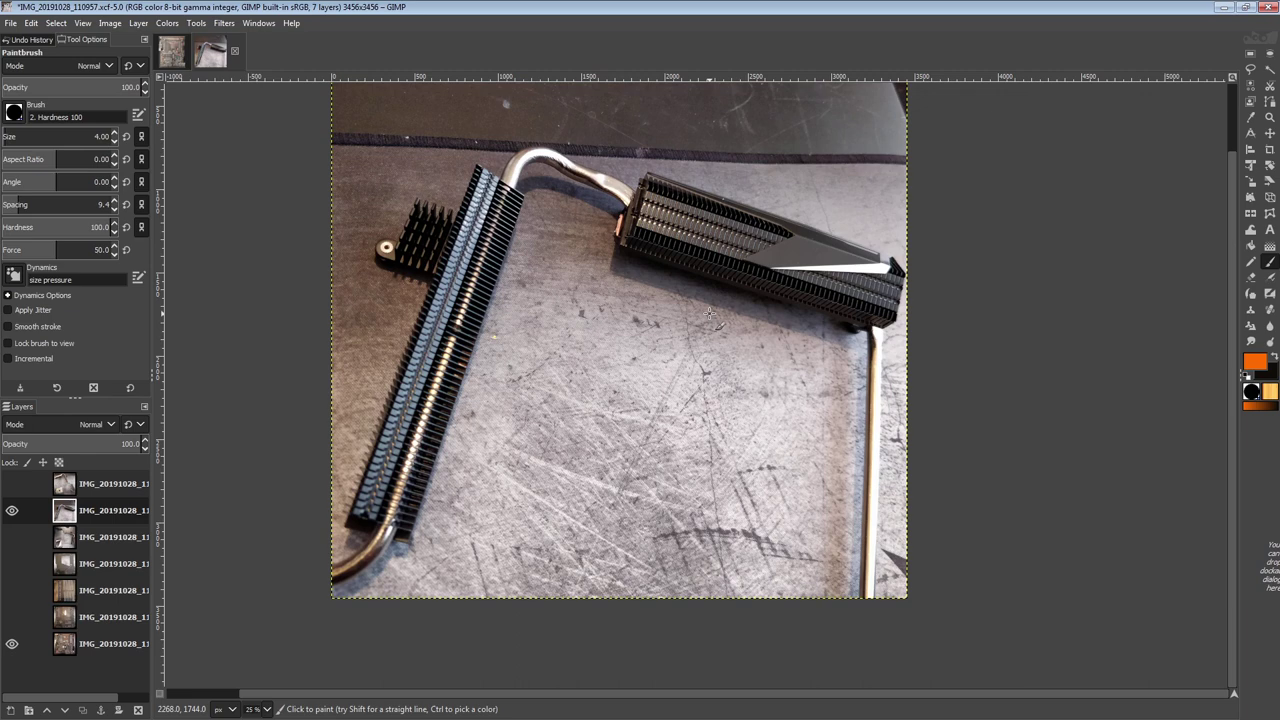
# - Hide the second photo layer, and show and select the third layer with the complete heatsink assembly seen from the front
pyautogui.moveTo(610, 336); pyautogui.dragTo(556, 389)
pyautogui.scroll(-2, 555, 388)
pyautogui.hscroll(2, 555, 388)
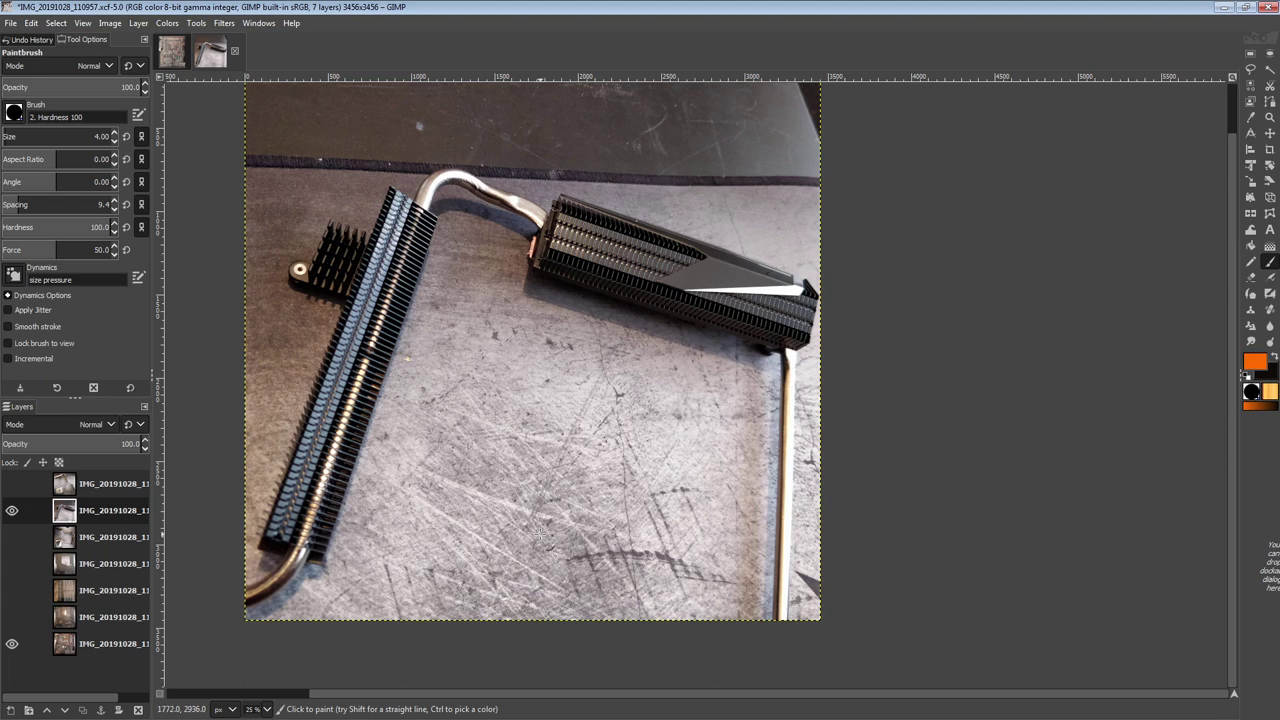
pyautogui.press('space')
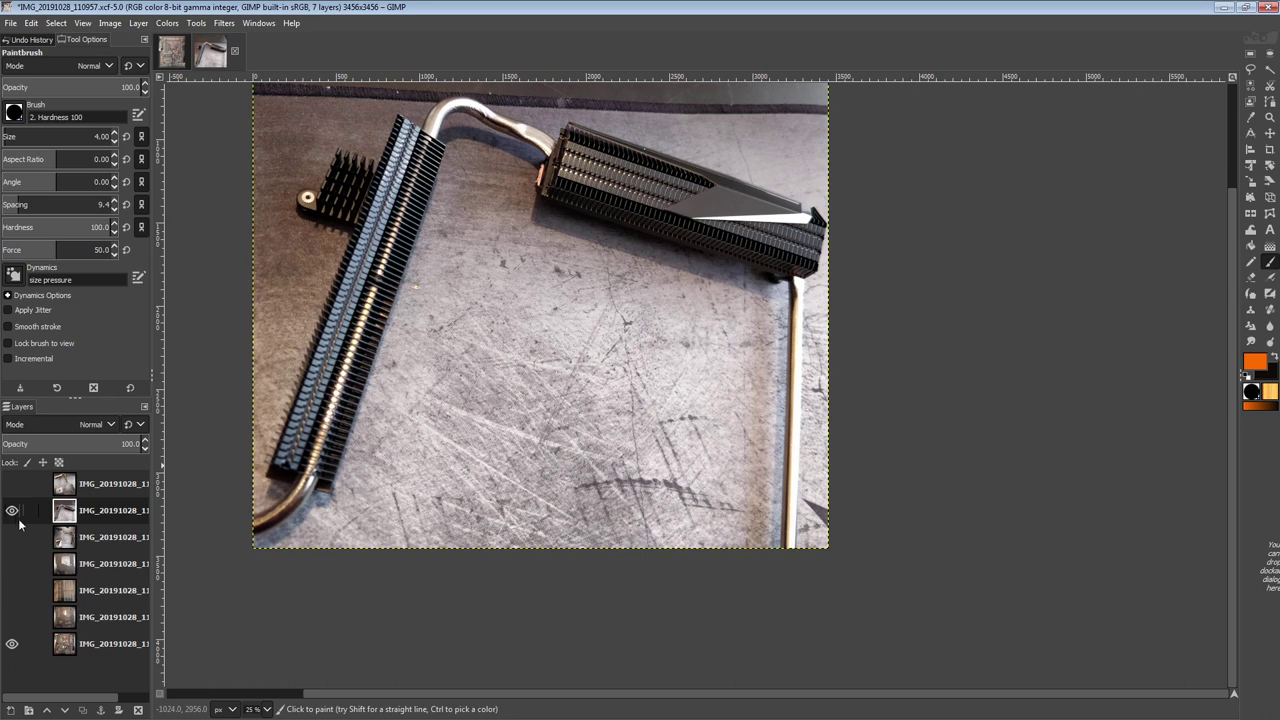
pyautogui.press('space')
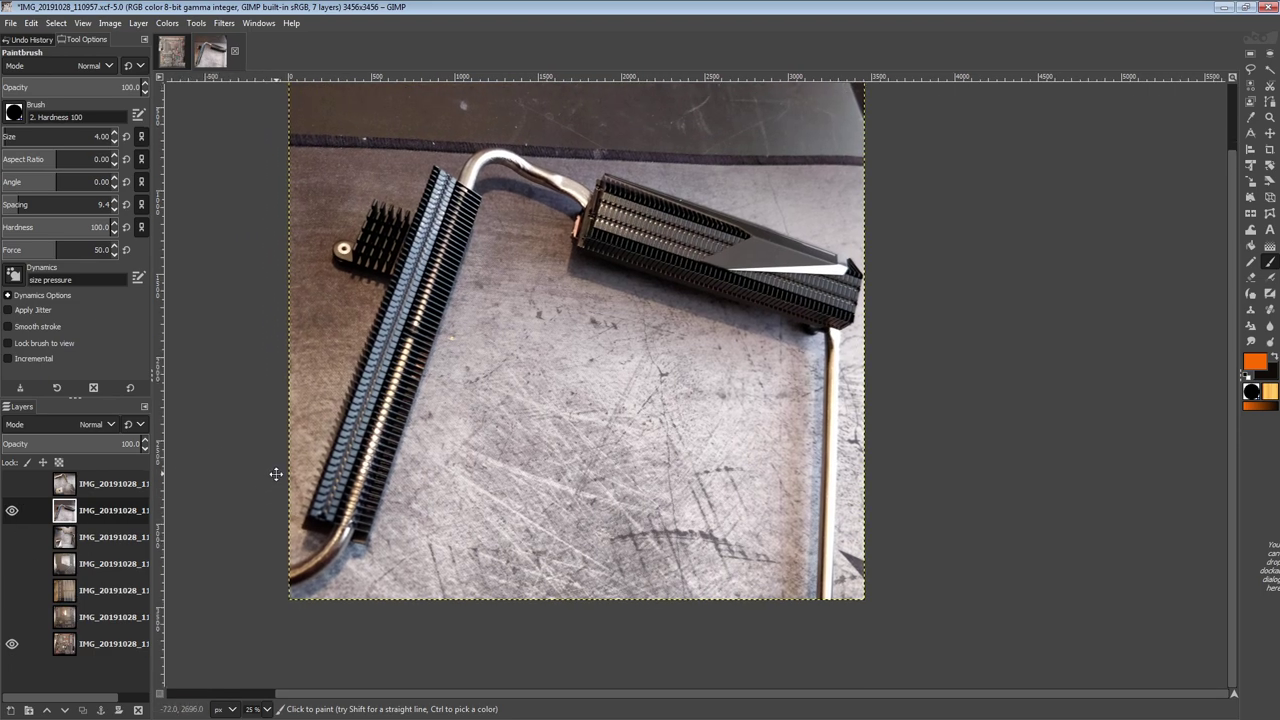
pyautogui.moveTo(273, 475); pyautogui.dragTo(316, 397)
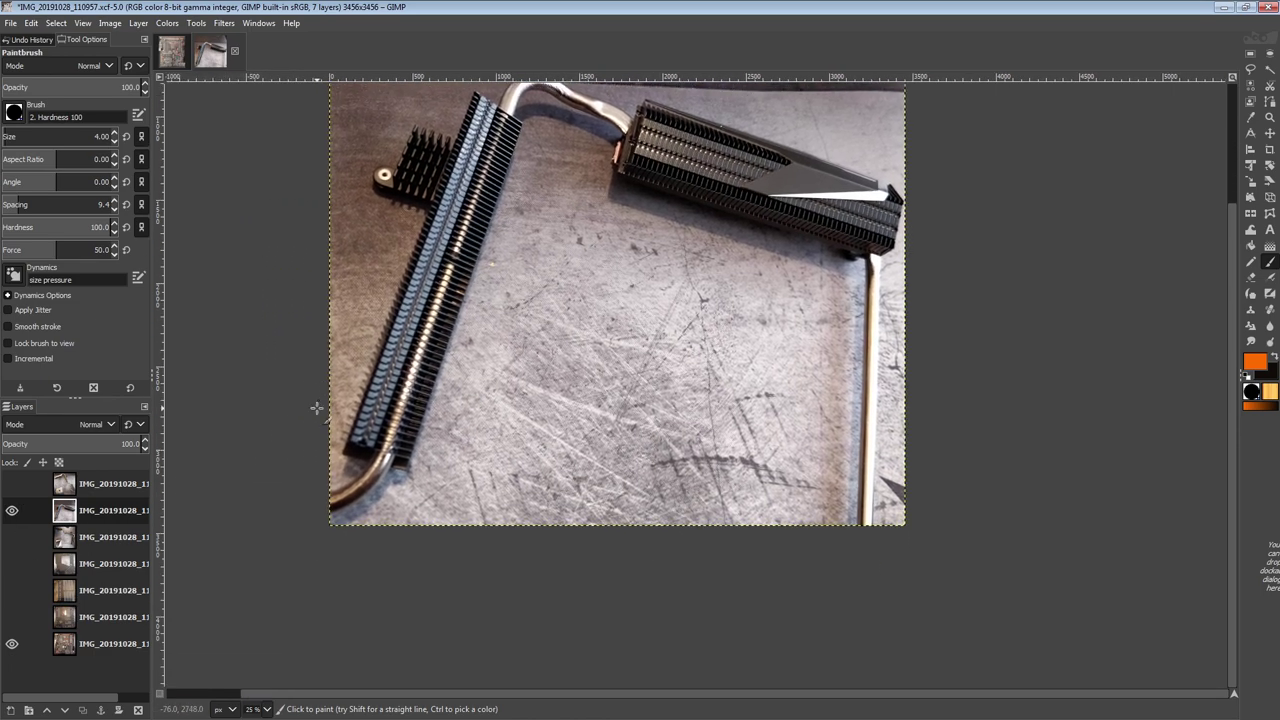
pyautogui.click(12, 511)
pyautogui.click(12, 537)
pyautogui.click(64, 537)
# - Ring the DESIGNARE cover and the dark angular heatsink at the pipe's other end in orange, undoing the marks
pyautogui.moveTo(697, 353); pyautogui.dragTo(690, 238)
pyautogui.hotkey('ctrl', 'z')
pyautogui.press('space')
pyautogui.moveTo(518, 376)
pyautogui.mouseDown()
pyautogui.moveTo(342, 551)
pyautogui.moveTo(622, 430)
pyautogui.mouseUp()
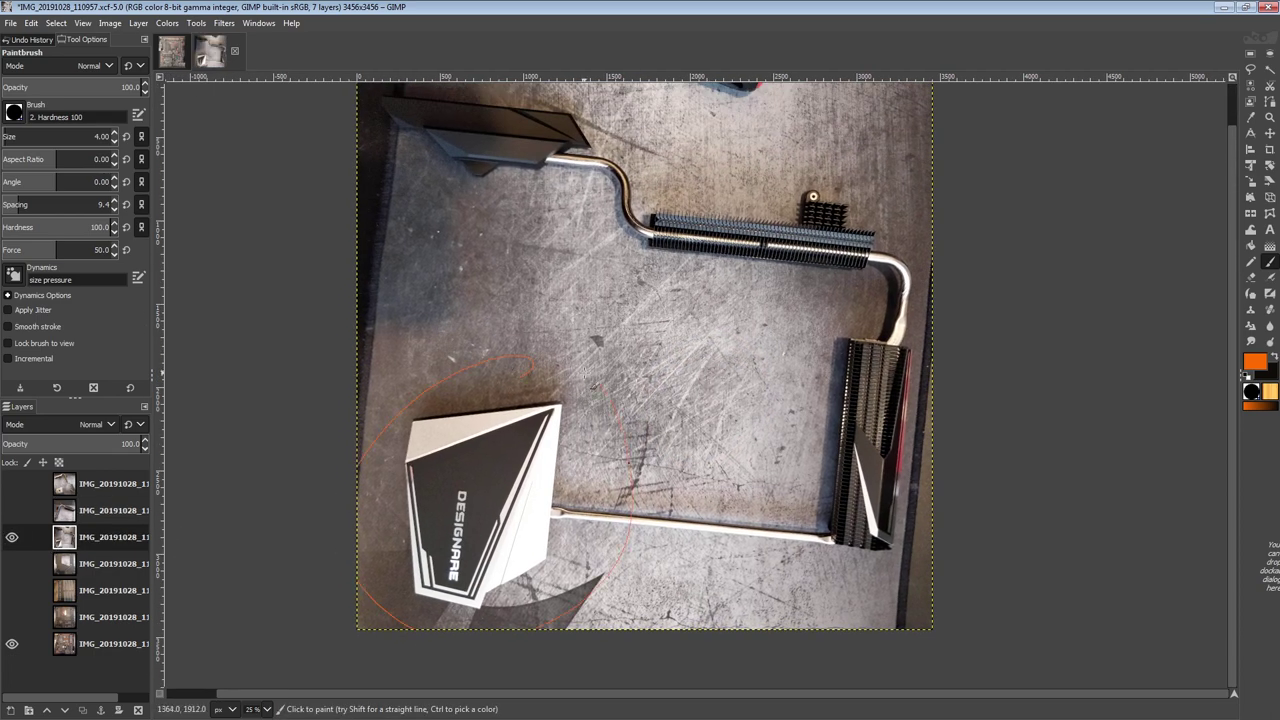
pyautogui.scroll(3, 615, 414)
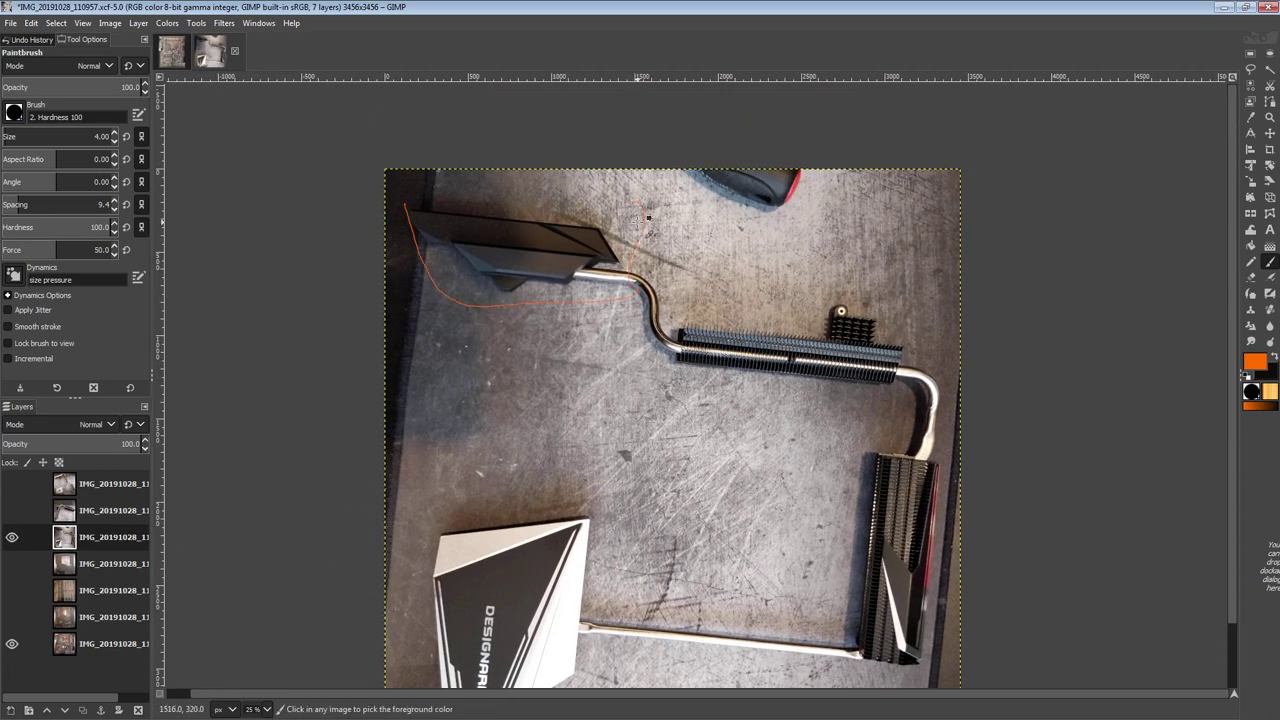
pyautogui.hotkey('ctrl', 'z')
# - Outline the lower block of the dark angular heatsink in orange, add another outline around the part, and undo each one
pyautogui.scroll(2, 494, 268)
pyautogui.moveTo(338, 229)
pyautogui.mouseDown()
pyautogui.moveTo(440, 283)
pyautogui.moveTo(508, 289)
pyautogui.moveTo(568, 291)
pyautogui.moveTo(607, 248)
pyautogui.moveTo(340, 227)
pyautogui.mouseUp()
pyautogui.scroll(4, 550, 487)
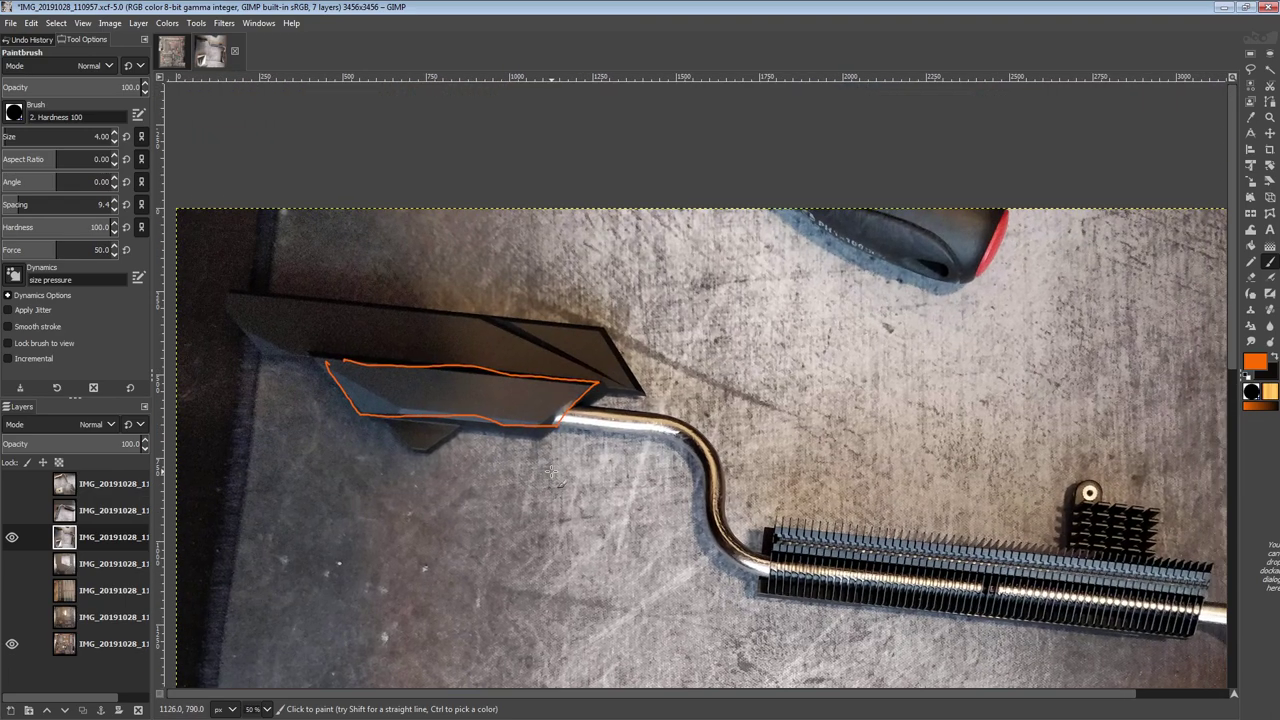
pyautogui.hotkey('ctrl', 'z')
pyautogui.moveTo(222, 285)
pyautogui.mouseDown()
pyautogui.moveTo(269, 376)
pyautogui.moveTo(488, 433)
pyautogui.moveTo(588, 431)
pyautogui.moveTo(630, 341)
pyautogui.moveTo(546, 297)
pyautogui.moveTo(321, 301)
pyautogui.moveTo(236, 280)
pyautogui.mouseUp()
pyautogui.hotkey('ctrl', 'z')
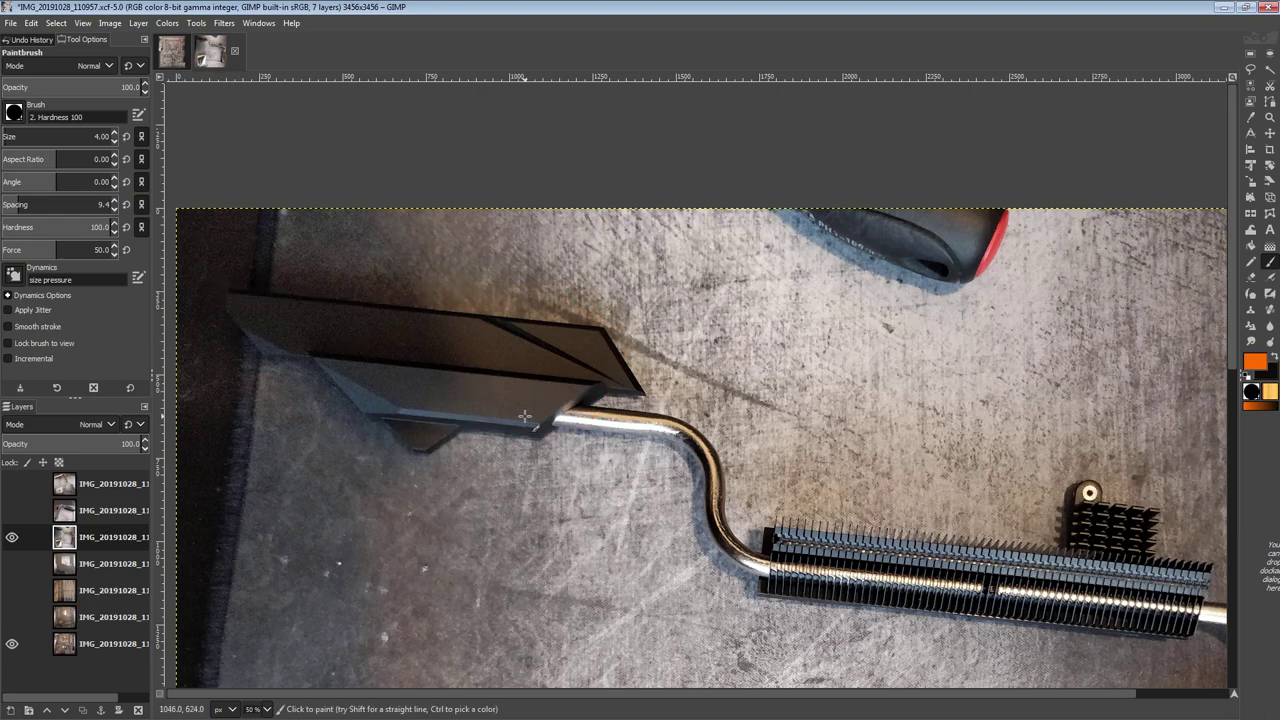
# - Hide the third photo layer, and show and select the fourth layer with the motherboard's backplate
pyautogui.scroll(-2, 519, 408)
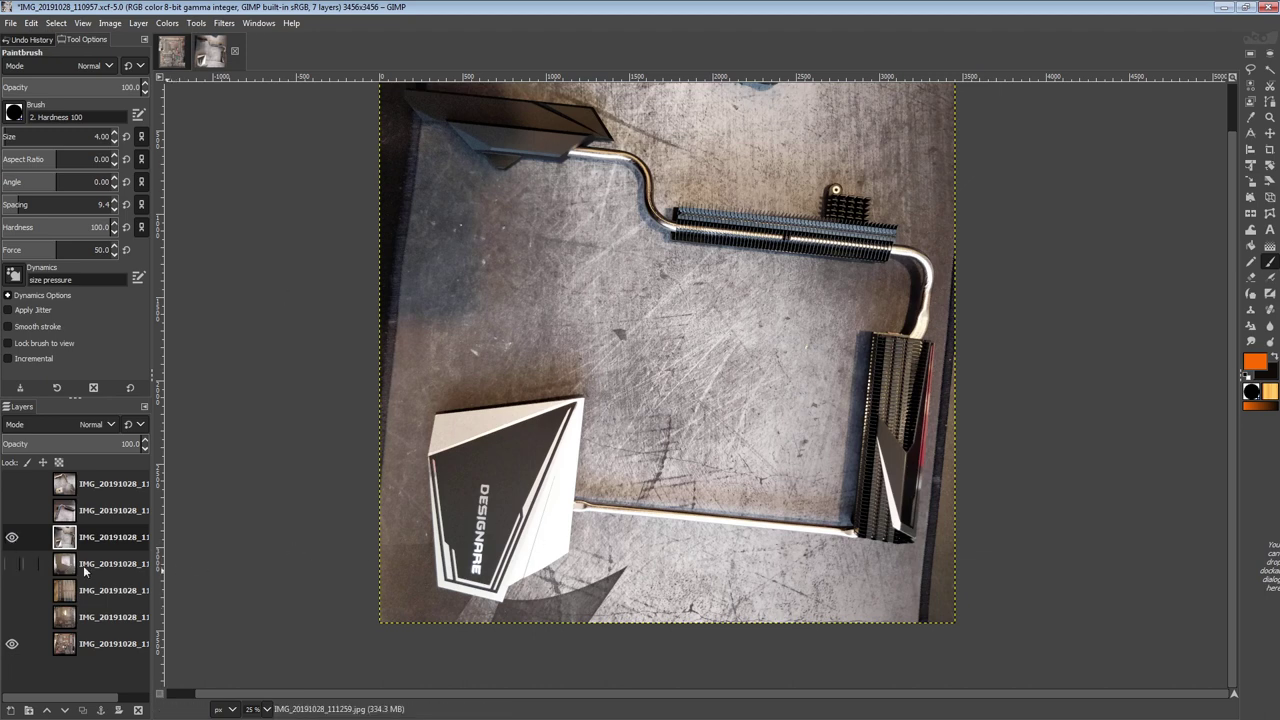
pyautogui.click(12, 537)
pyautogui.click(12, 563)
pyautogui.click(64, 563)
pyautogui.moveTo(576, 376)
pyautogui.mouseDown()
pyautogui.moveTo(674, 454)
pyautogui.moveTo(640, 290)
pyautogui.mouseUp()
pyautogui.hotkey('ctrl', 'z')
pyautogui.moveTo(590, 350)
pyautogui.mouseDown()
pyautogui.moveTo(634, 440)
pyautogui.moveTo(586, 531)
pyautogui.mouseUp()
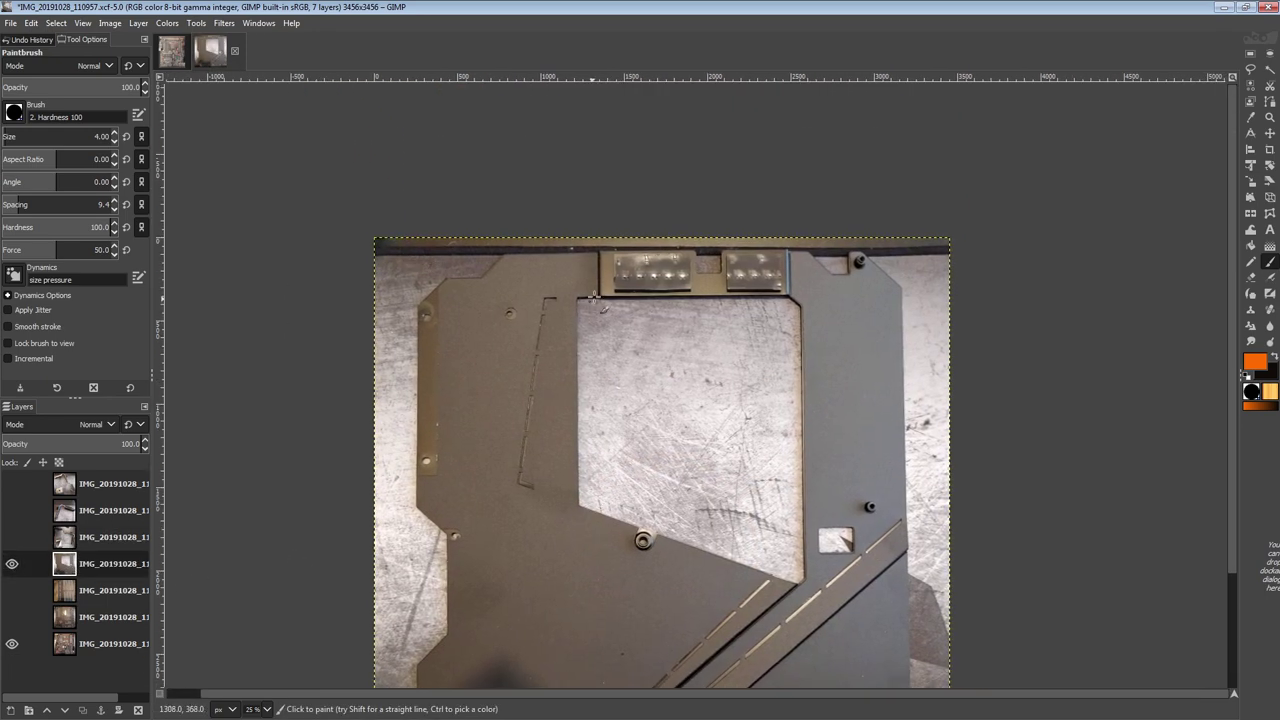
pyautogui.moveTo(609, 383); pyautogui.dragTo(625, 431)
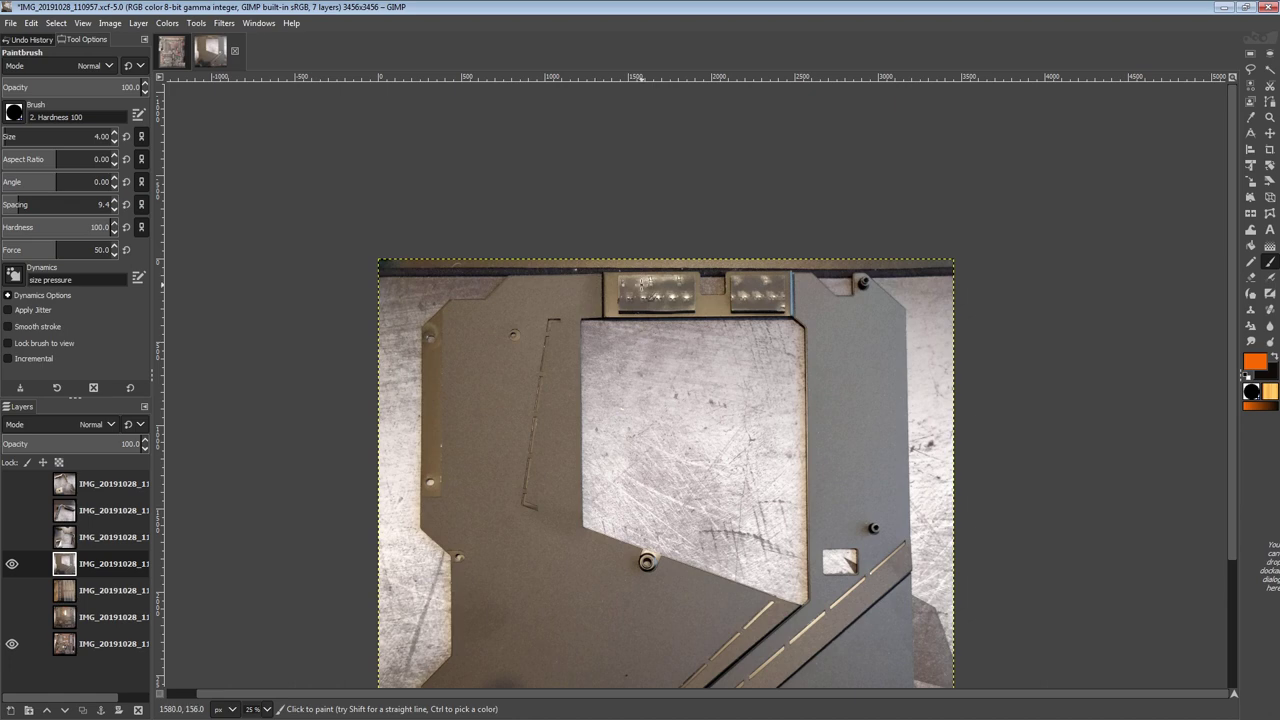
pyautogui.moveTo(646, 283); pyautogui.dragTo(577, 174)
# - Compare the backplate photo with the second and top heatsink layers by toggling the layers' visibility
pyautogui.click(13, 511)
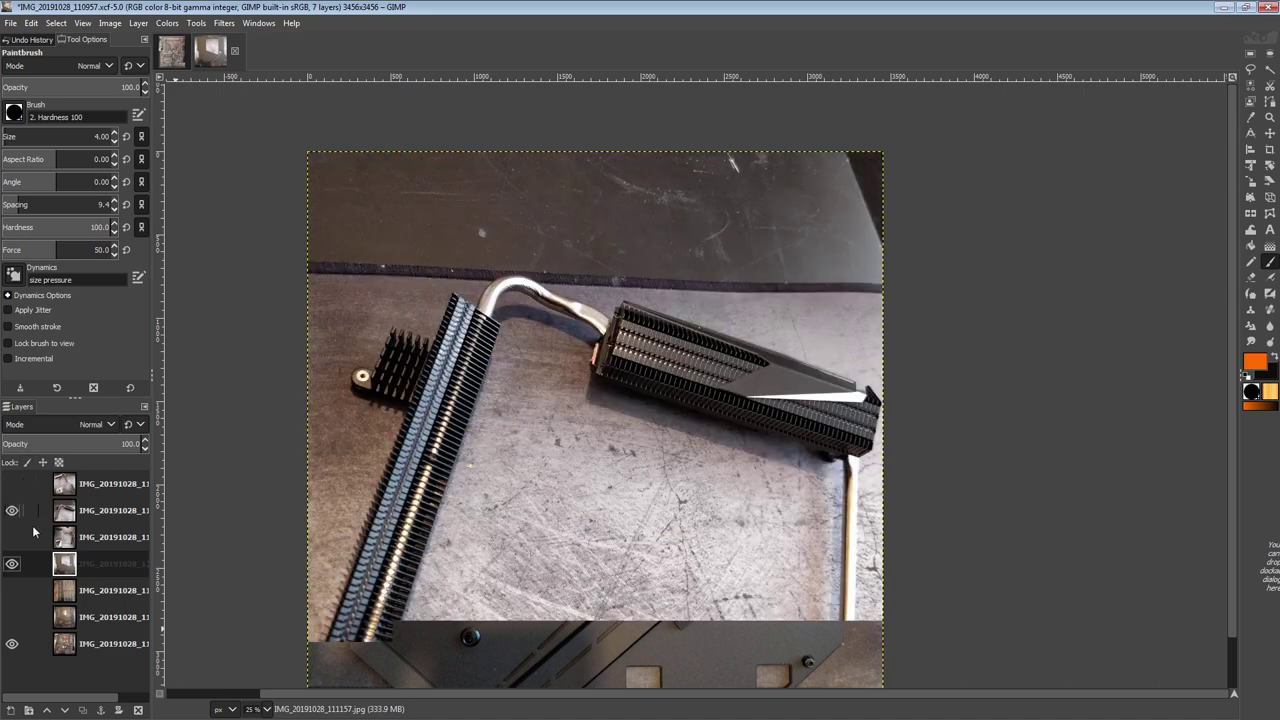
pyautogui.click(9, 513)
pyautogui.click(13, 484)
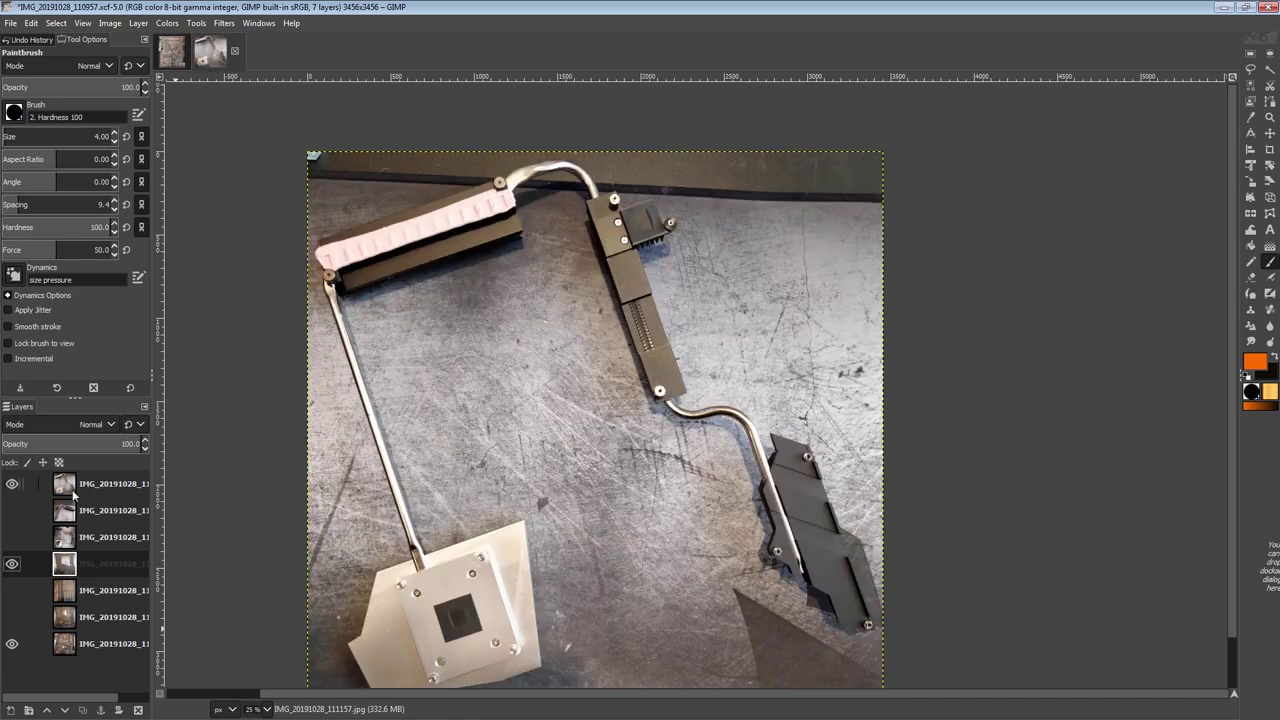
pyautogui.click(12, 484)
pyautogui.click(12, 563)
pyautogui.click(12, 563)
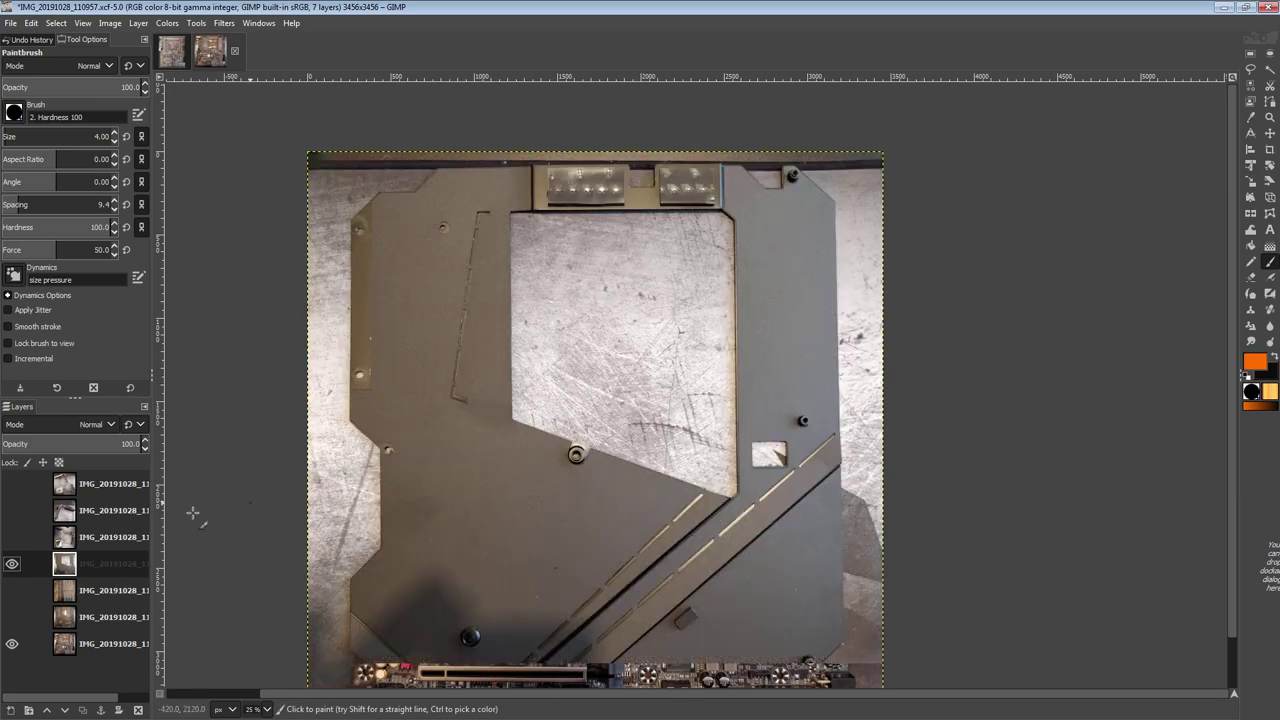
# - Draw orange strokes across the backplate photo, and undo them
pyautogui.moveTo(600, 395)
pyautogui.mouseDown()
pyautogui.moveTo(572, 384)
pyautogui.moveTo(635, 155)
pyautogui.moveTo(665, 360)
pyautogui.mouseUp()
pyautogui.hotkey('ctrl', 'z')
pyautogui.scroll(-1, 606, 262)
pyautogui.moveTo(606, 262); pyautogui.dragTo(616, 338)
pyautogui.scroll(1, 632, 411)
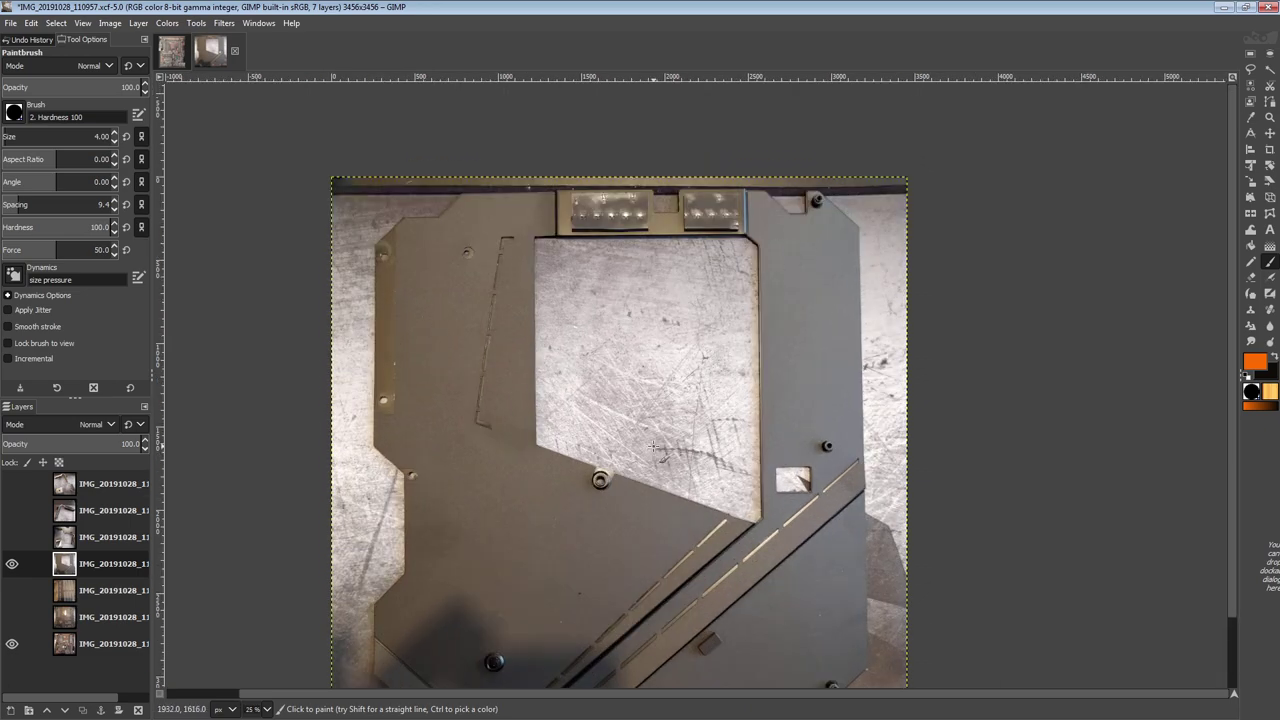
pyautogui.moveTo(515, 477); pyautogui.dragTo(500, 421)
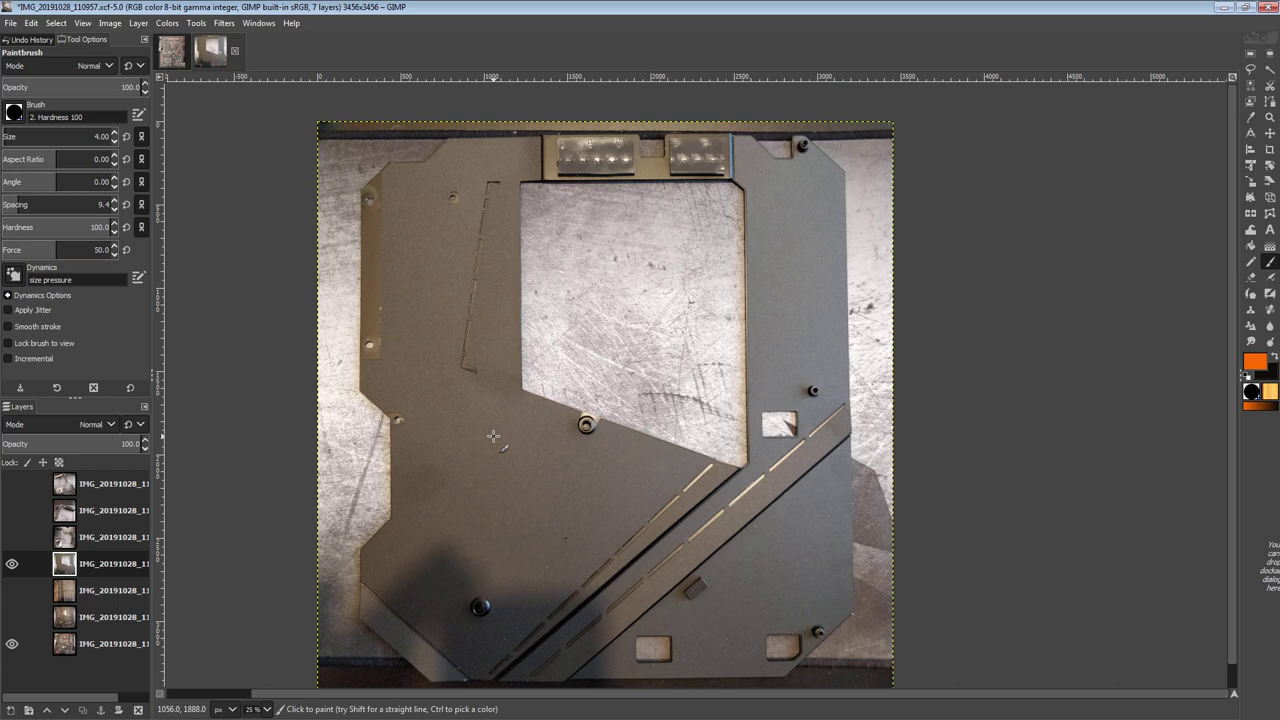
pyautogui.moveTo(385, 285)
pyautogui.mouseDown()
pyautogui.moveTo(650, 660)
pyautogui.moveTo(845, 470)
pyautogui.moveTo(860, 430)
pyautogui.mouseUp()
pyautogui.hotkey('ctrl', 'z')
# - Hide the backplate layer and select the bottom layer with the annotated motherboard photo
pyautogui.moveTo(582, 455)
pyautogui.mouseDown()
pyautogui.moveTo(629, 346)
pyautogui.moveTo(610, 468)
pyautogui.moveTo(606, 409)
pyautogui.moveTo(604, 427)
pyautogui.mouseUp()
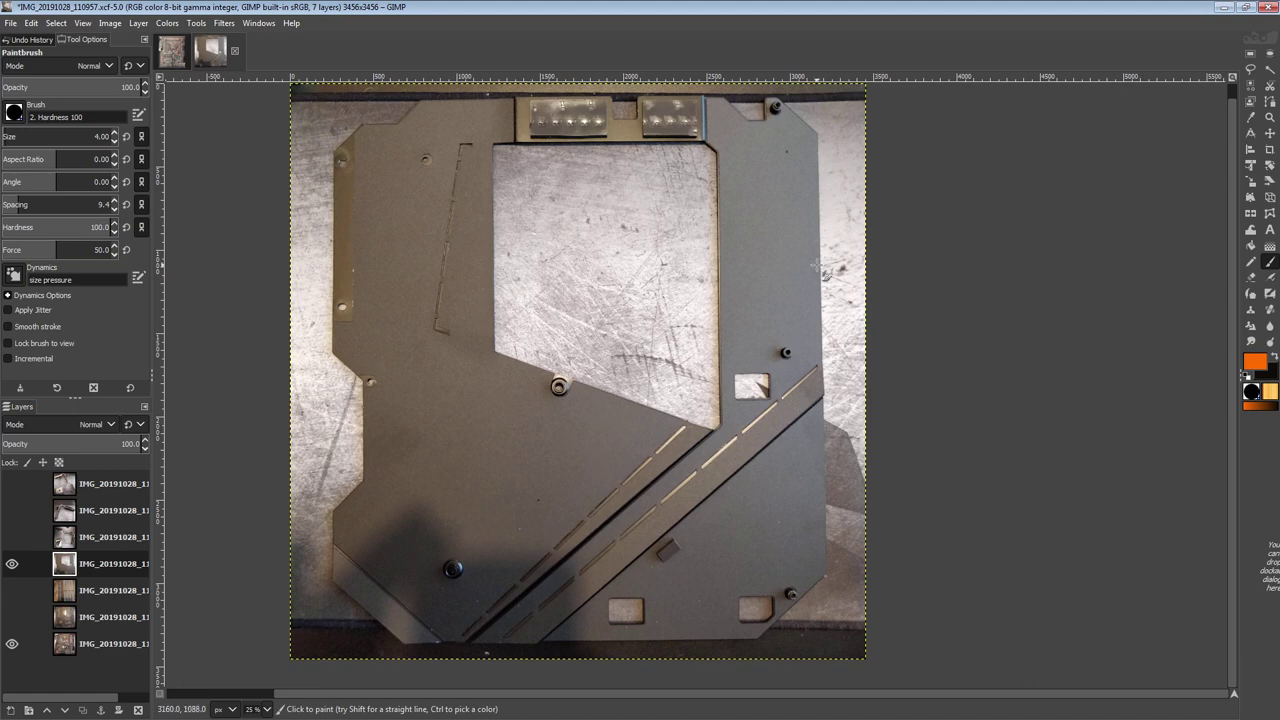
pyautogui.moveTo(506, 412); pyautogui.dragTo(512, 490)
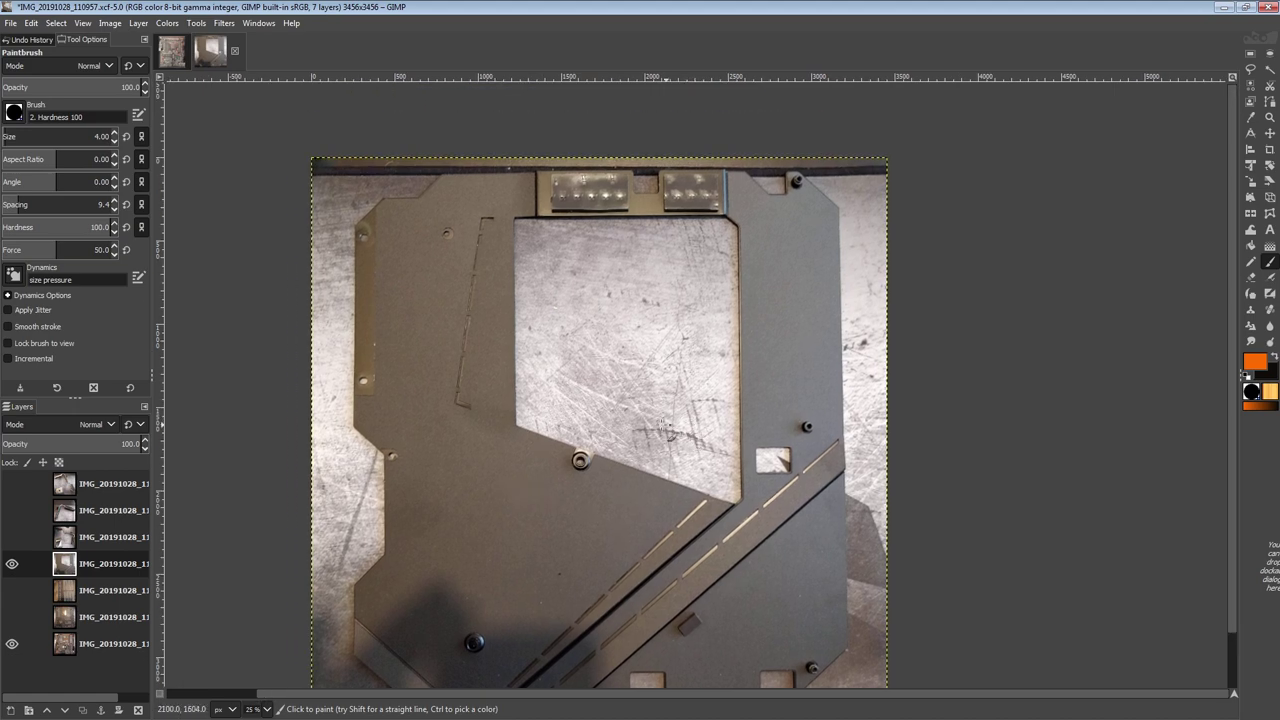
pyautogui.moveTo(655, 424); pyautogui.dragTo(652, 368)
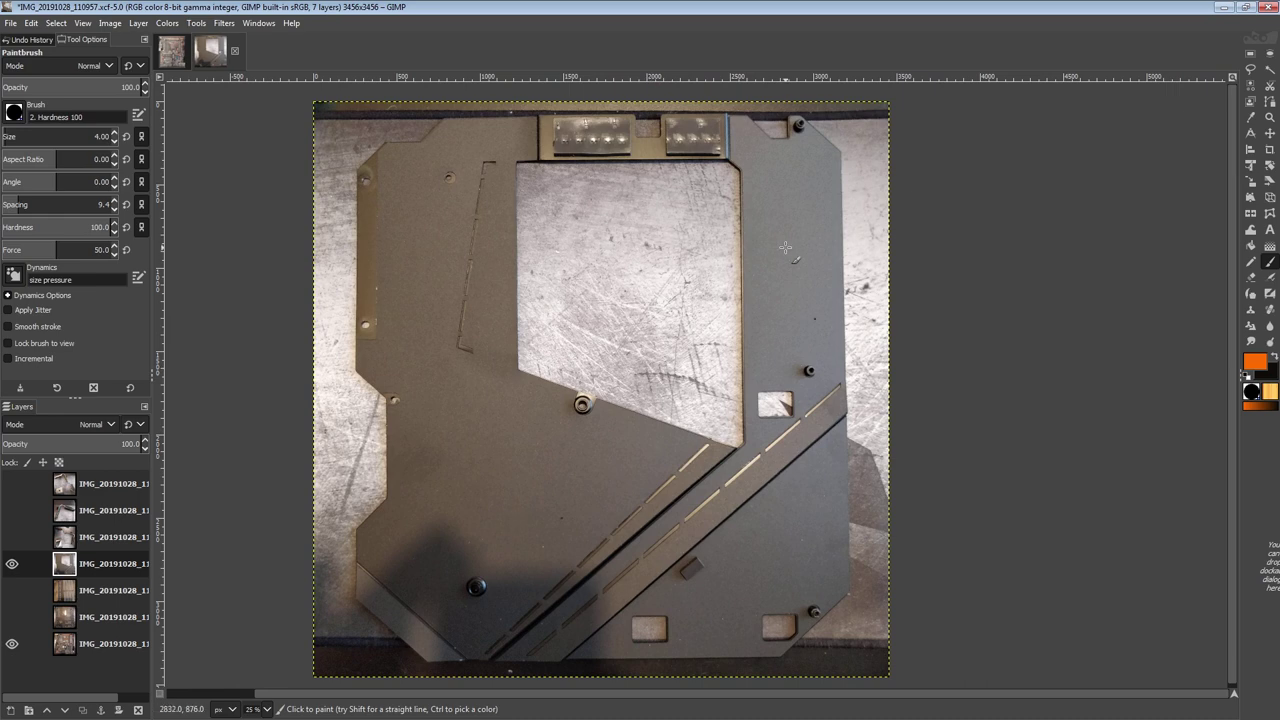
pyautogui.scroll(1, 568, 202)
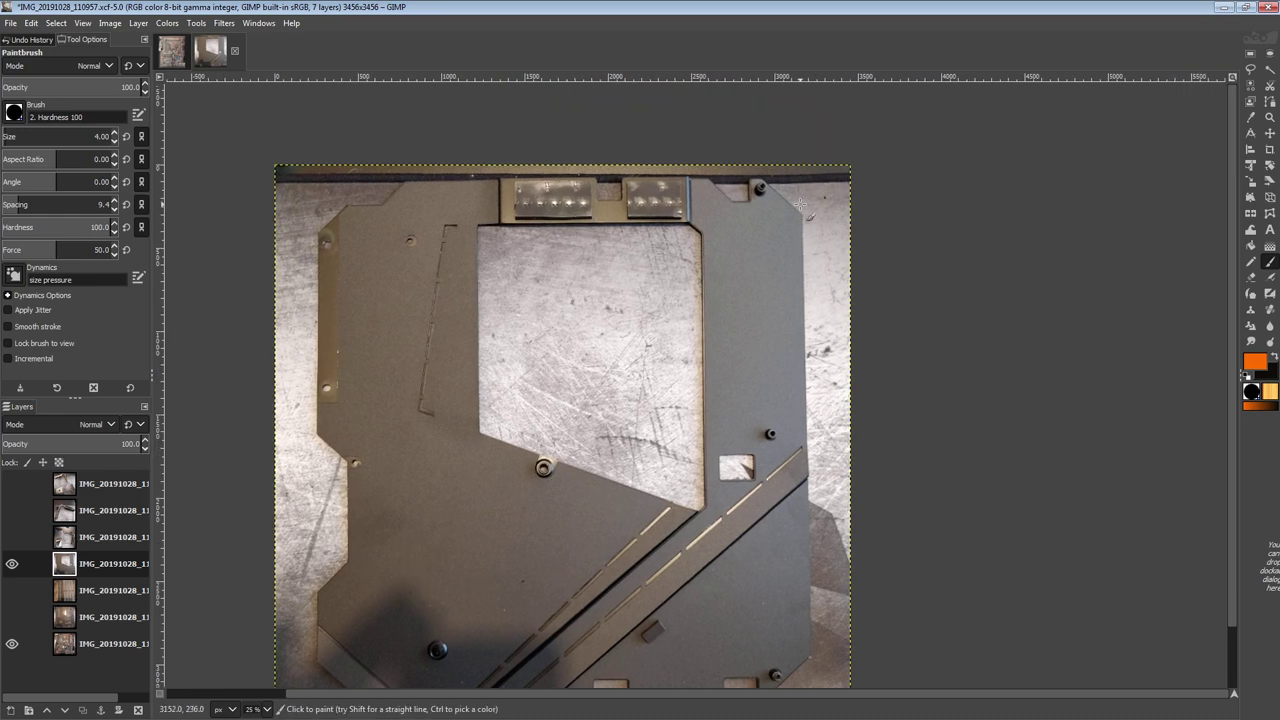
pyautogui.scroll(-2, 393, 387)
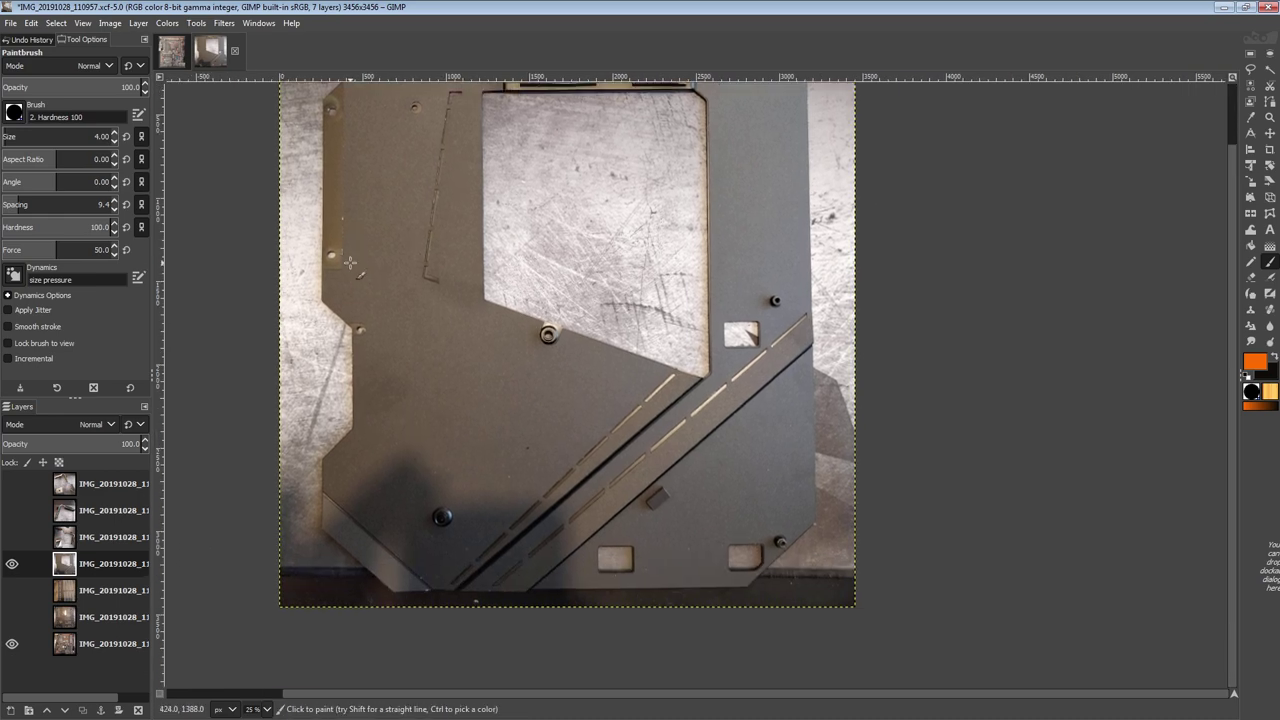
pyautogui.click(12, 563)
pyautogui.click(64, 643)
pyautogui.moveTo(437, 480); pyautogui.dragTo(479, 508)
pyautogui.scroll(2, 612, 224)
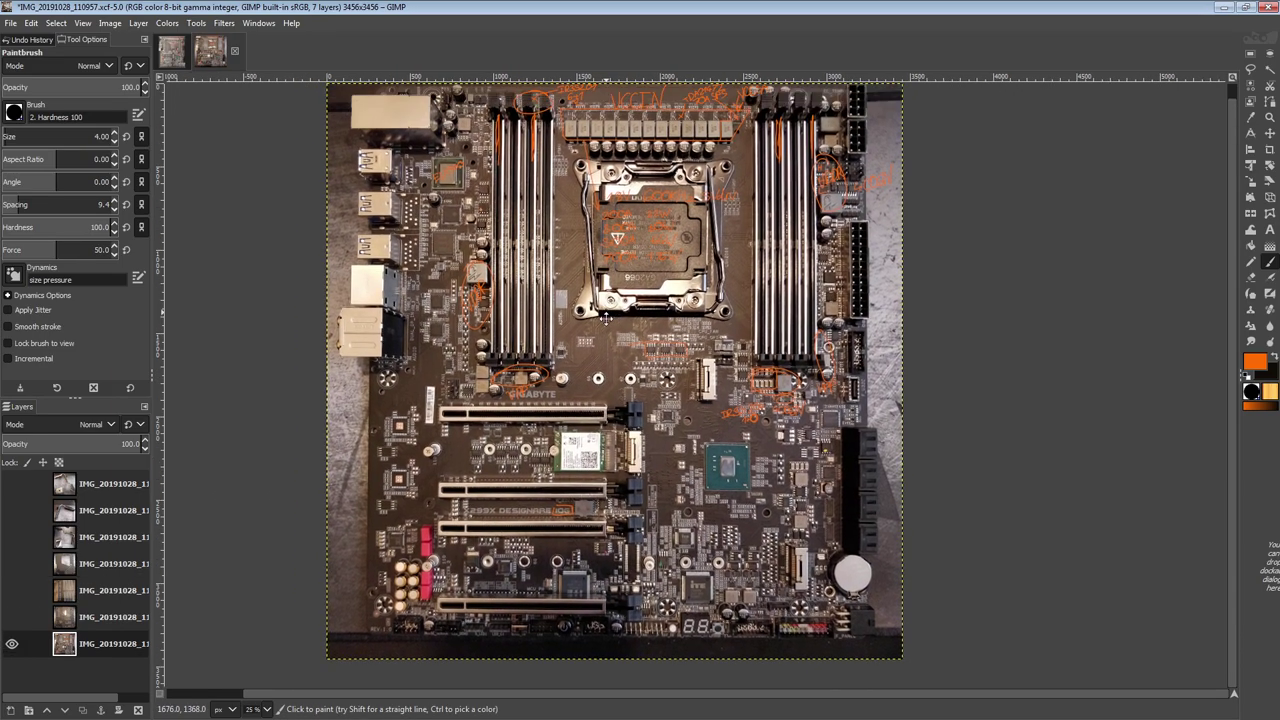
# - Mark the rear USB ports on the motherboard photo with orange strokes, undoing each one
pyautogui.scroll(-1, 582, 270)
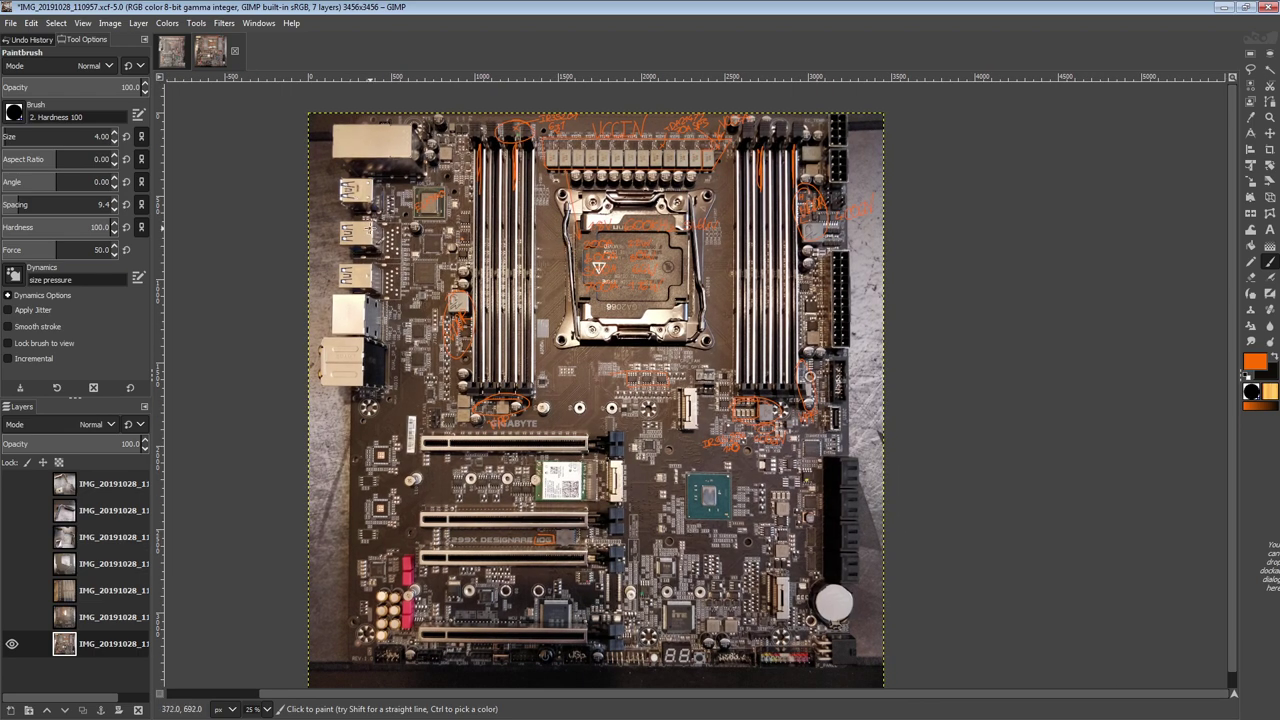
pyautogui.scroll(2, 372, 240)
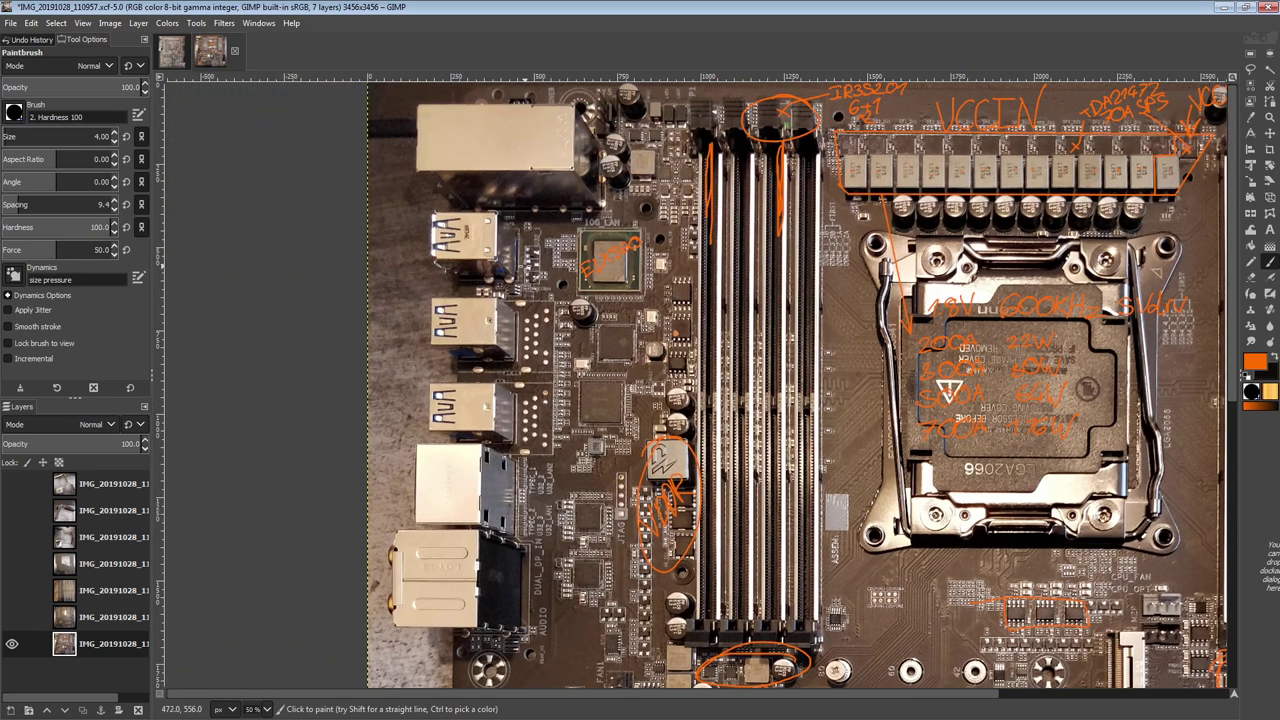
pyautogui.moveTo(508, 348)
pyautogui.mouseDown()
pyautogui.moveTo(504, 318)
pyautogui.moveTo(424, 328)
pyautogui.moveTo(516, 342)
pyautogui.moveTo(485, 318)
pyautogui.mouseUp()
pyautogui.hotkey('ctrl', 'z')
pyautogui.scroll(-3, 508, 363)
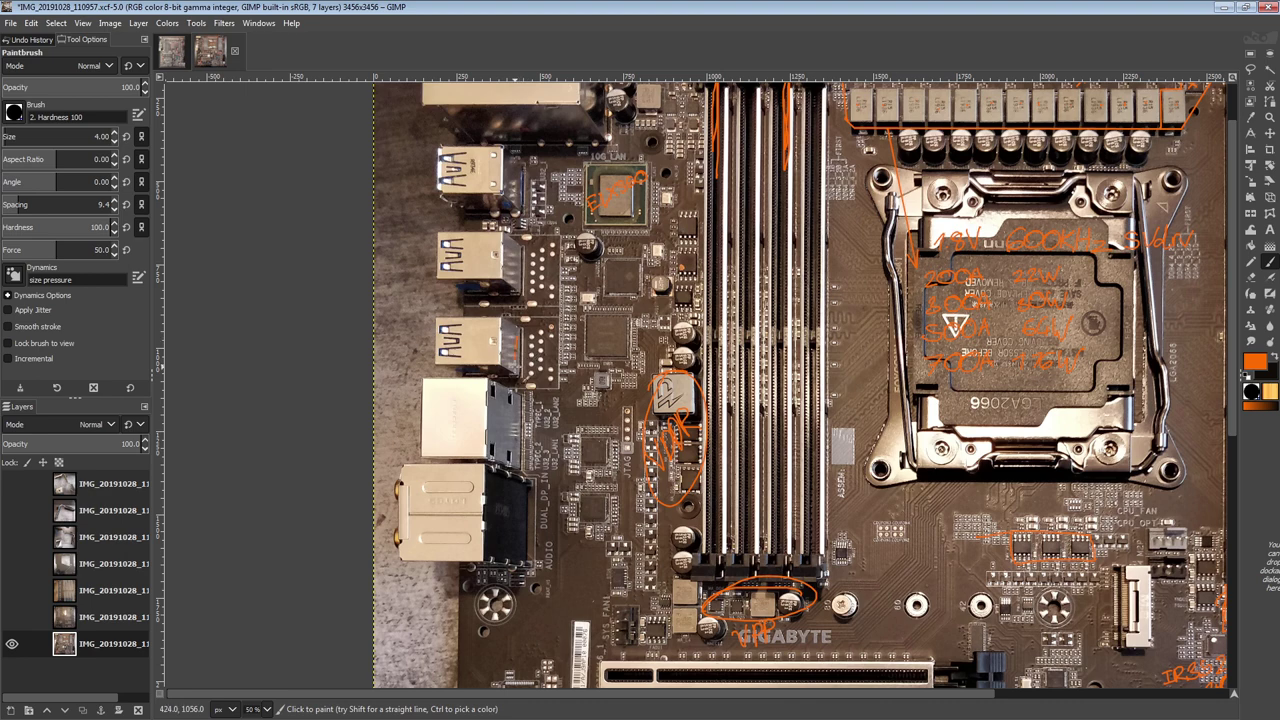
pyautogui.scroll(4, 522, 356)
pyautogui.moveTo(508, 238); pyautogui.dragTo(505, 320)
pyautogui.hotkey('ctrl', 'z')
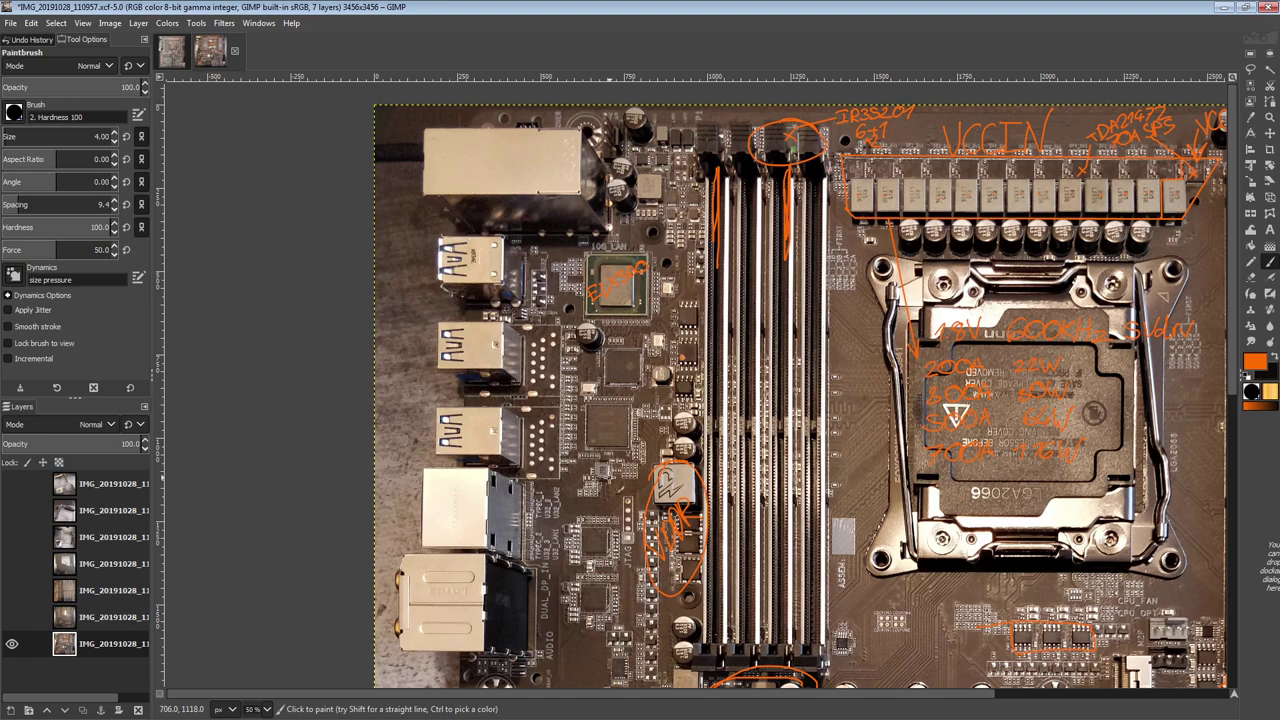
# - Circle the header on the motherboard's right edge, beside the lower end of the right-hand memory slots, in orange
pyautogui.scroll(-1, 604, 420)
pyautogui.moveTo(719, 502)
pyautogui.mouseDown()
pyautogui.moveTo(714, 437)
pyautogui.moveTo(726, 524)
pyautogui.mouseUp()
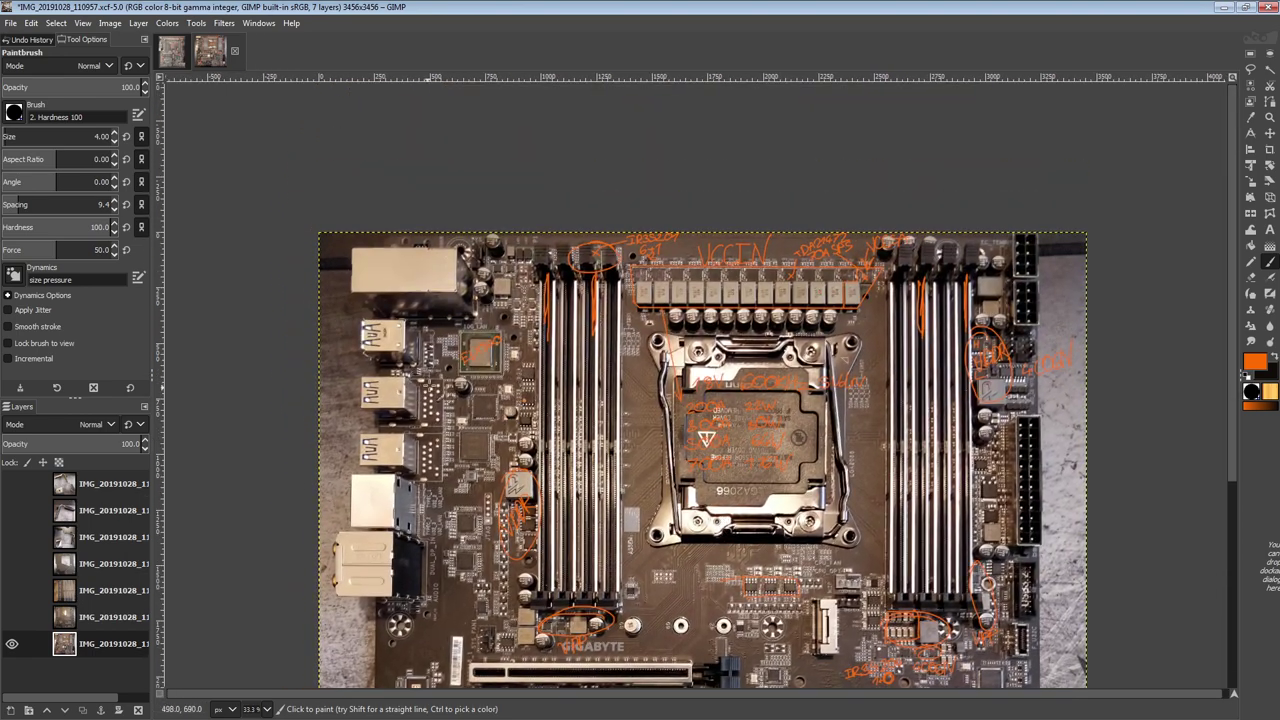
pyautogui.moveTo(421, 473); pyautogui.dragTo(449, 239)
pyautogui.moveTo(462, 411); pyautogui.dragTo(492, 500)
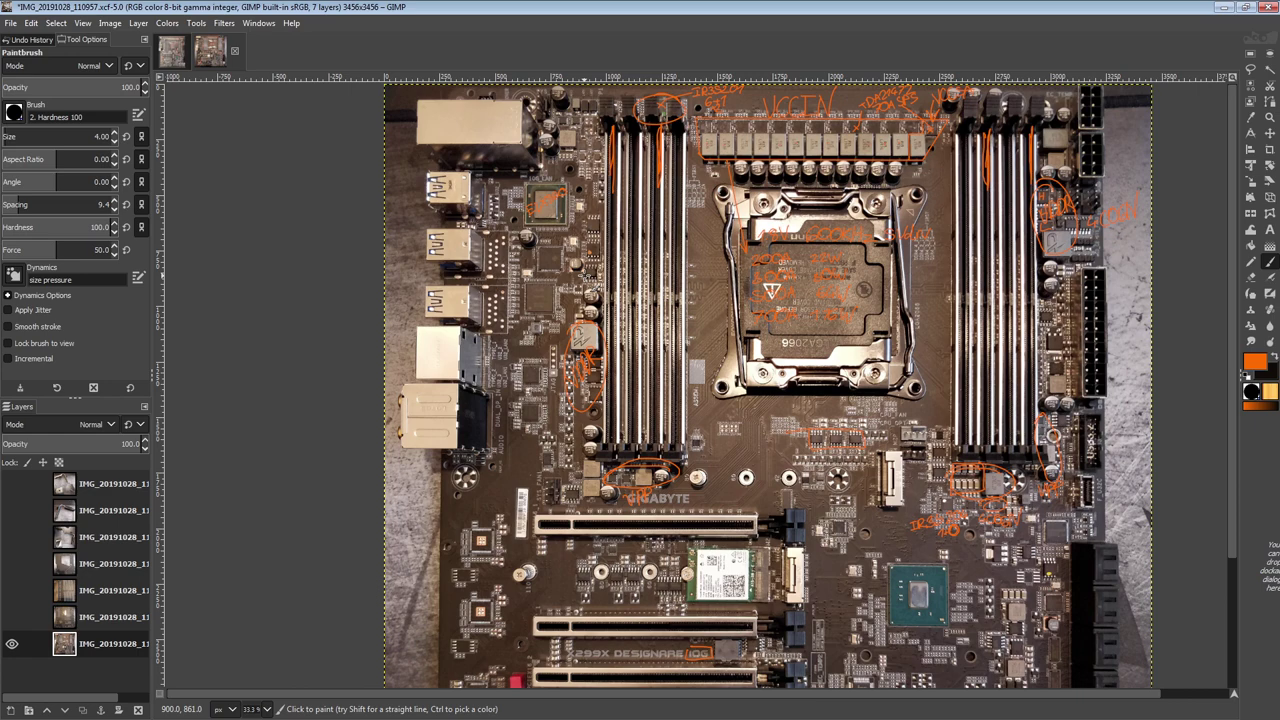
pyautogui.scroll(-5, 749, 317)
pyautogui.hscroll(1, 749, 317)
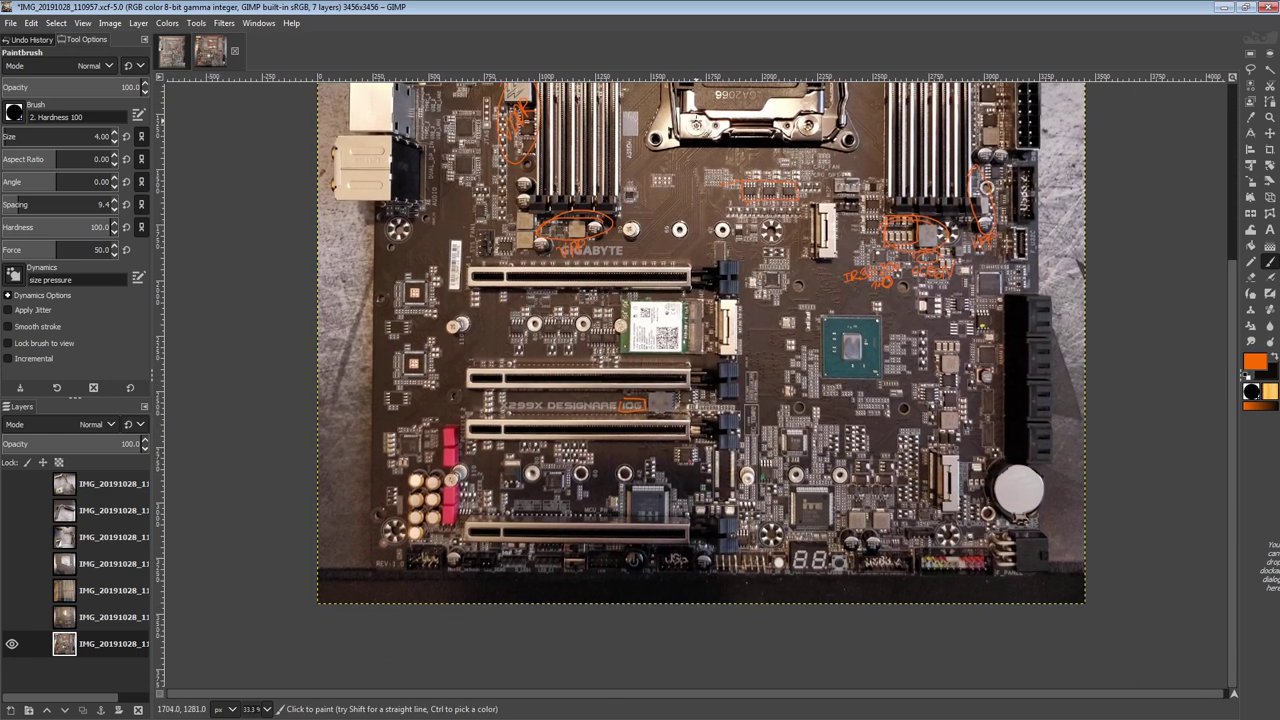
pyautogui.scroll(2, 926, 444)
pyautogui.hscroll(1, 926, 444)
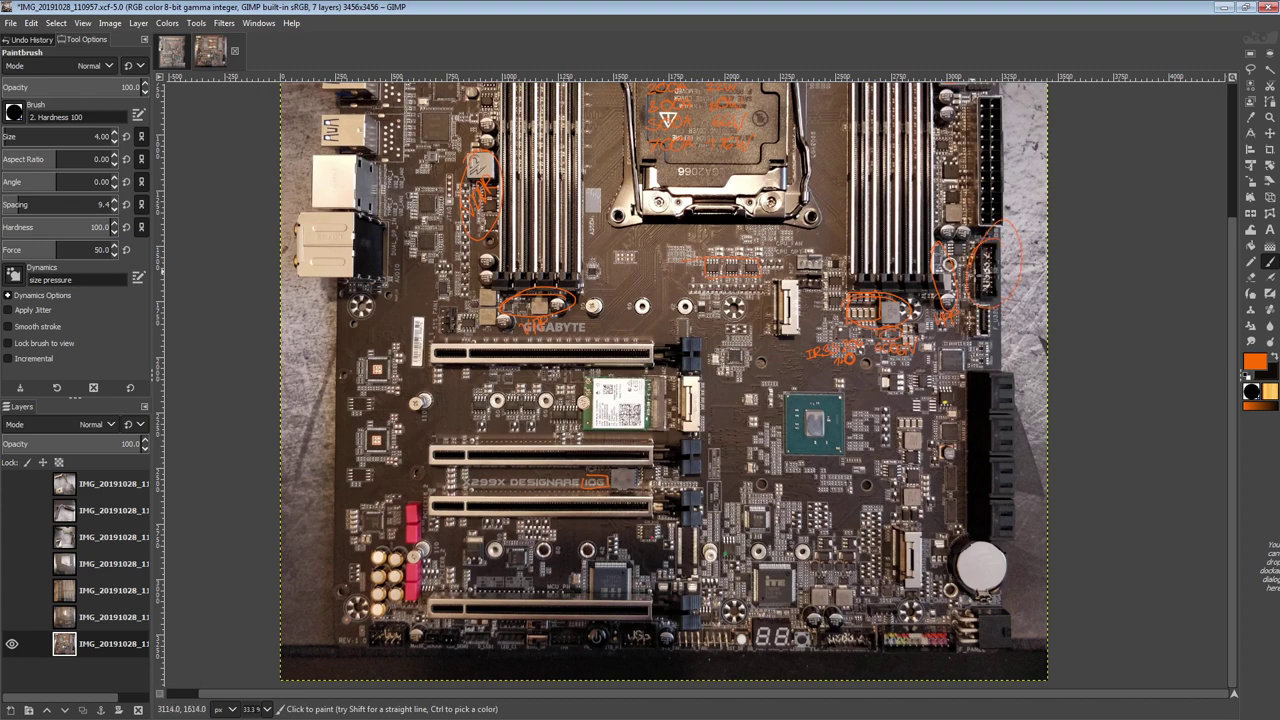
# - Circle the colour-coded front-panel header on the motherboard's bottom edge in orange, and undo the circle
pyautogui.scroll(2, 867, 491)
pyautogui.scroll(-5, 924, 389)
pyautogui.press('1')
pyautogui.moveTo(972, 424)
pyautogui.mouseDown()
pyautogui.moveTo(743, 522)
pyautogui.moveTo(705, 450)
pyautogui.mouseUp()
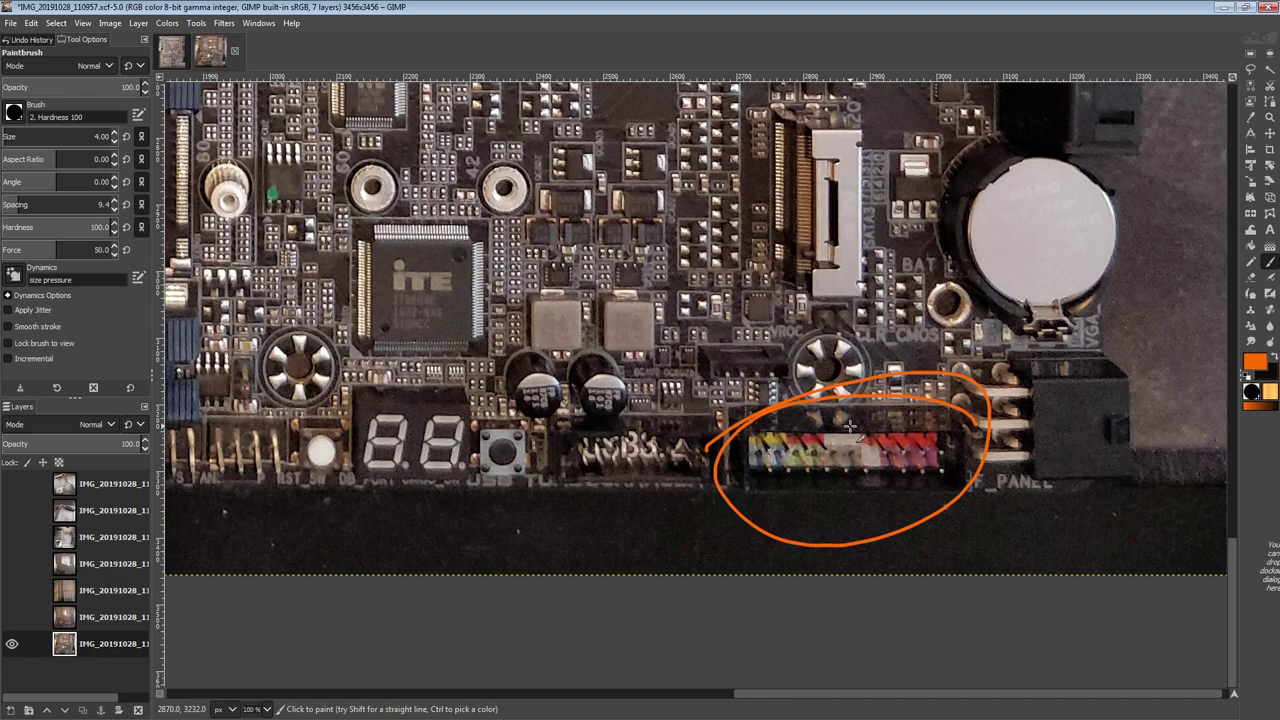
pyautogui.hotkey('ctrl', 'z')
# - Examine the headers and chips along the board's lower edge, and the overall motherboard layout
pyautogui.scroll(-2, 849, 426)
pyautogui.scroll(3, 849, 426)
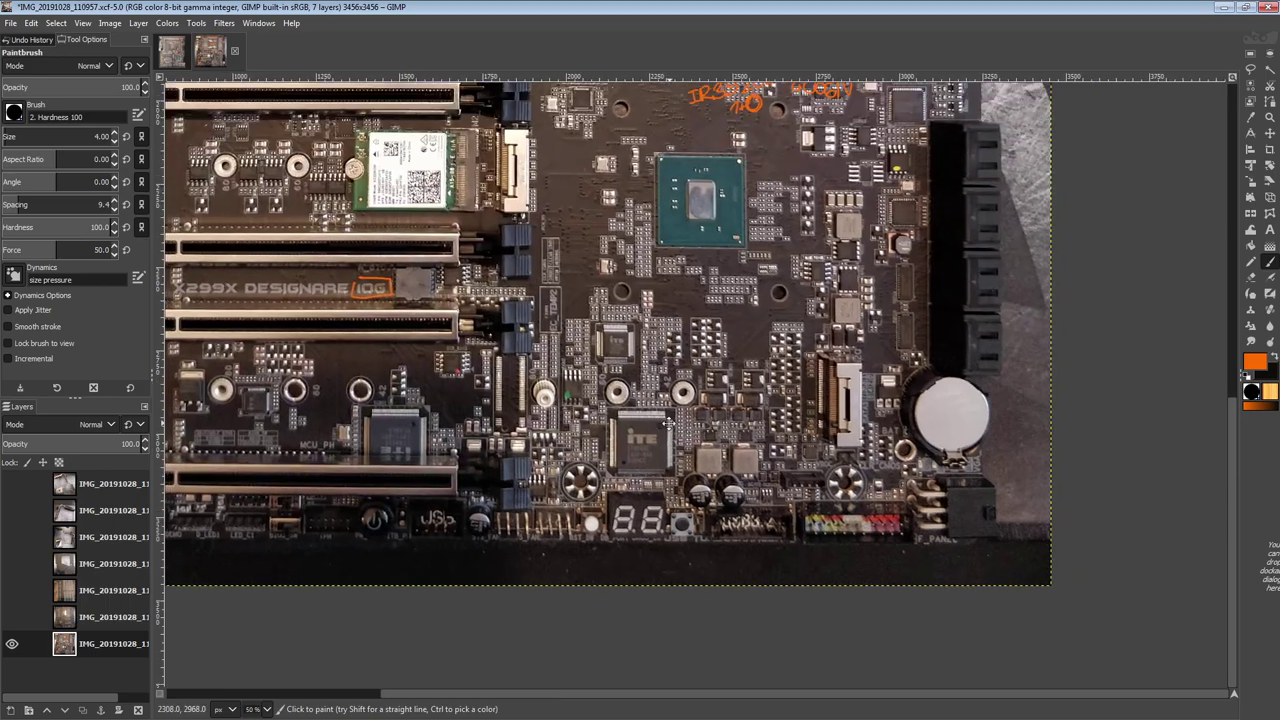
pyautogui.scroll(-1, 760, 420)
pyautogui.moveTo(846, 516); pyautogui.dragTo(801, 375)
pyautogui.moveTo(863, 419); pyautogui.dragTo(868, 678)
pyautogui.scroll(-1, 795, 458)
pyautogui.moveTo(796, 459); pyautogui.dragTo(806, 504)
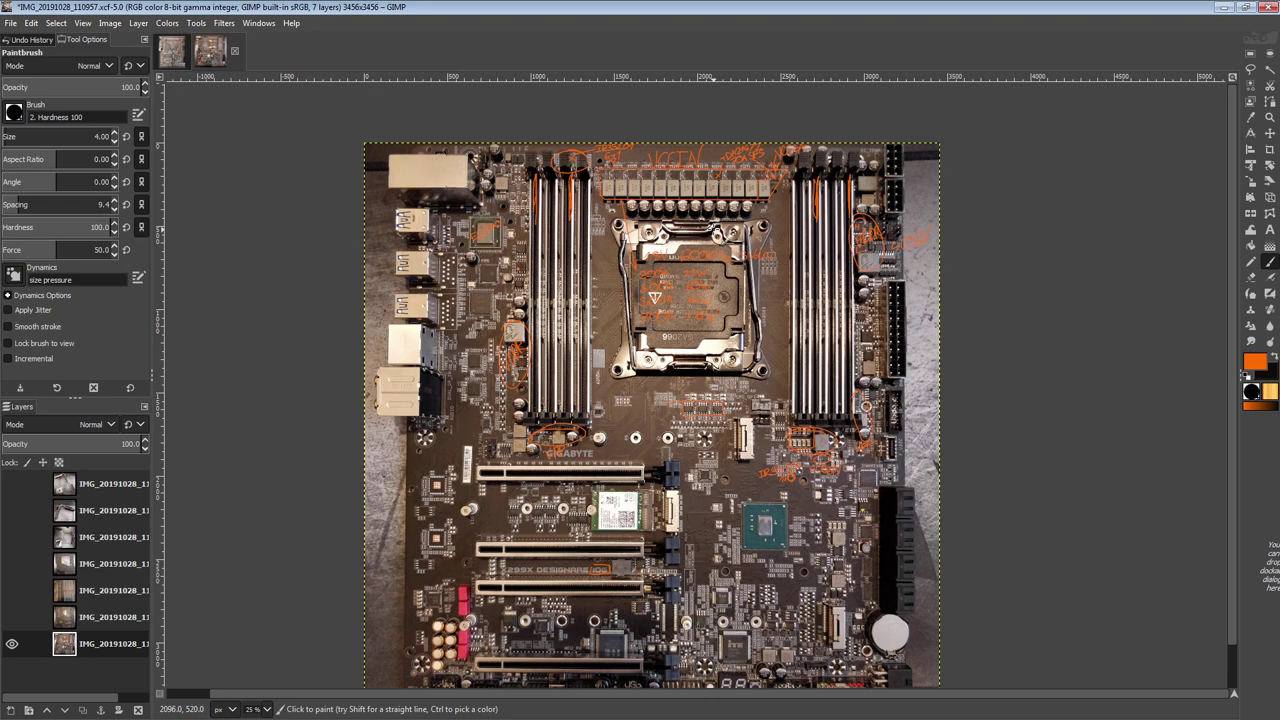
pyautogui.moveTo(609, 359); pyautogui.dragTo(735, 357)
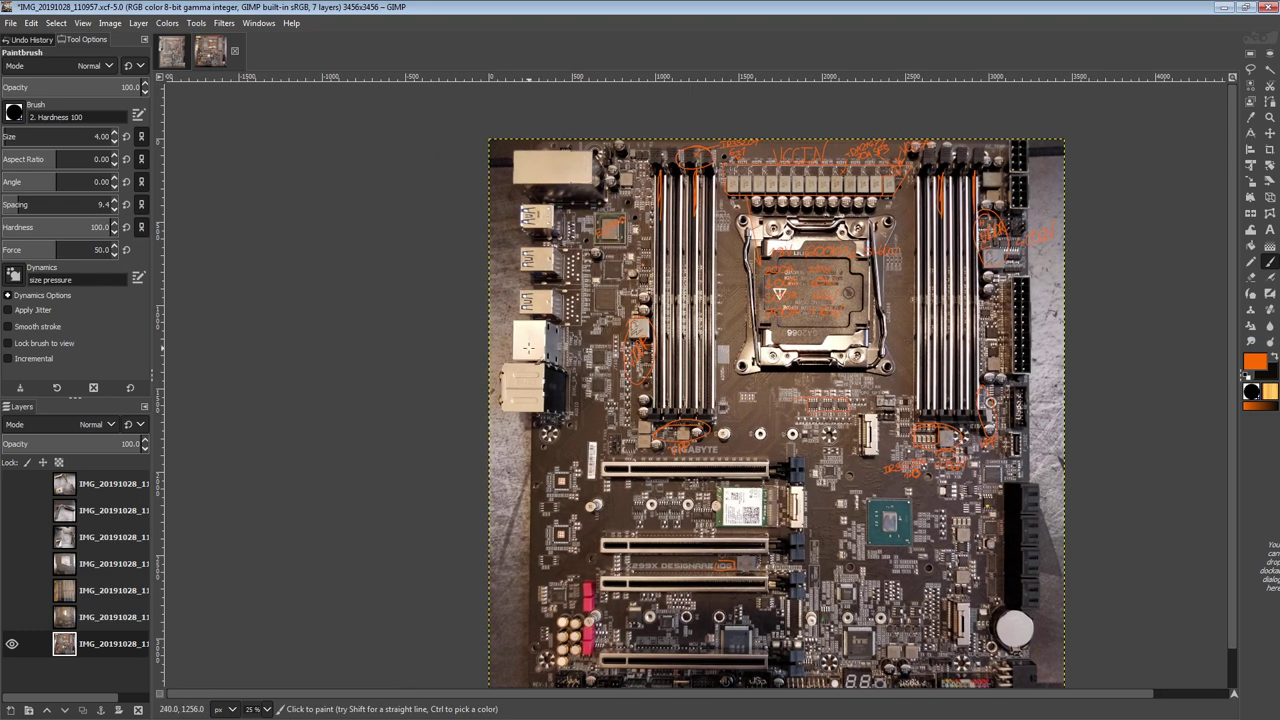
pyautogui.moveTo(745, 261); pyautogui.dragTo(586, 353)
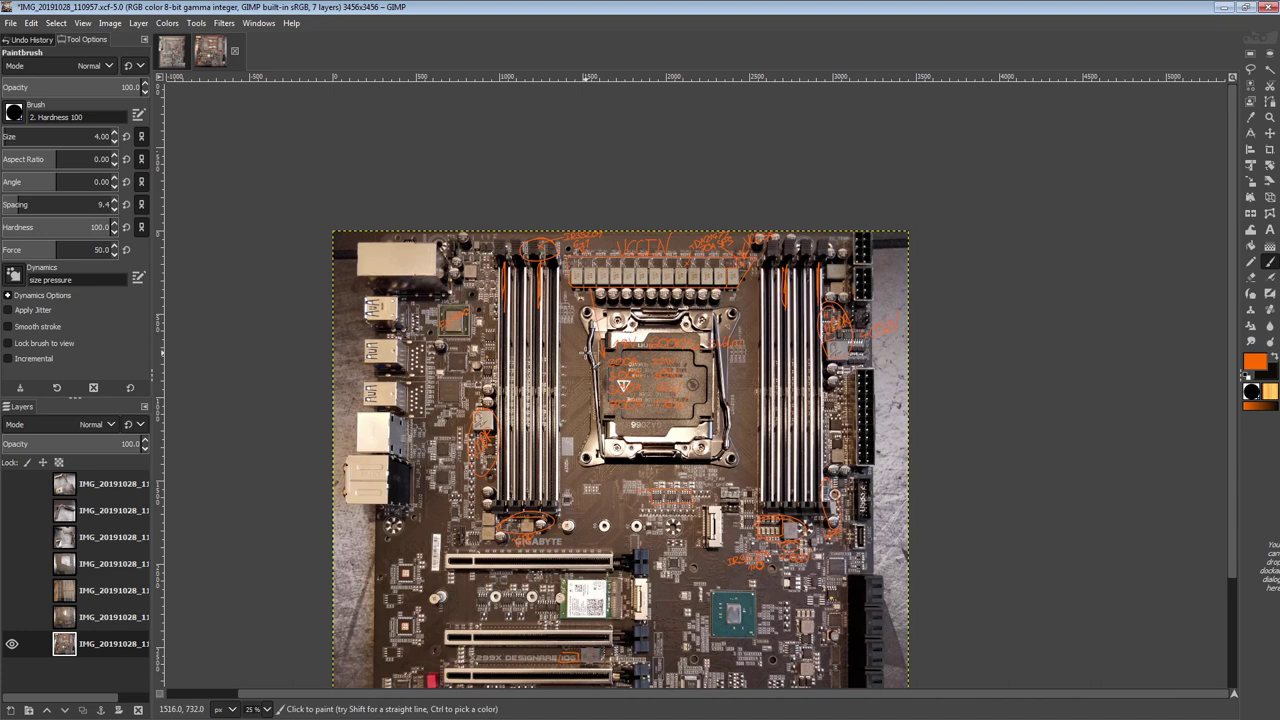
# - Mark the uppermost rear port block and the USB ports below it with orange strokes, undoing each stroke
pyautogui.scroll(-3, 597, 359)
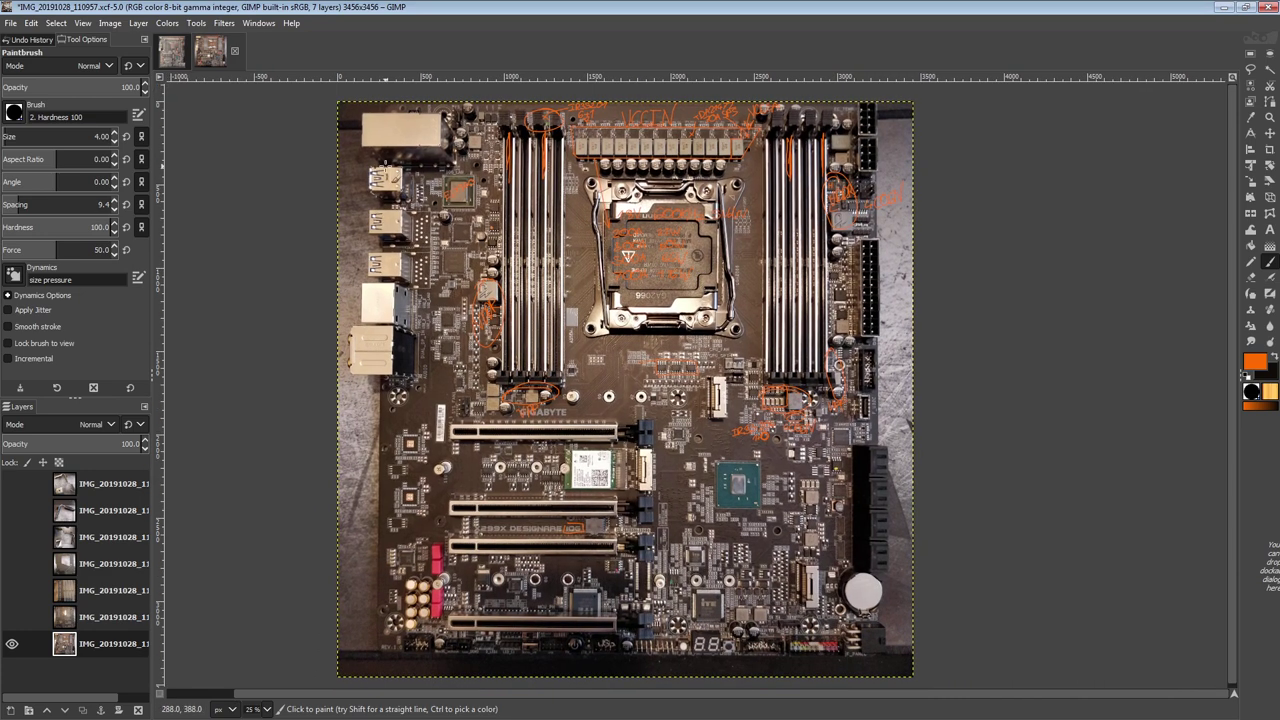
pyautogui.moveTo(372, 124); pyautogui.dragTo(500, 112)
pyautogui.hotkey('ctrl', 'z')
pyautogui.moveTo(390, 200)
pyautogui.mouseDown()
pyautogui.moveTo(352, 224)
pyautogui.moveTo(445, 216)
pyautogui.mouseUp()
pyautogui.hotkey('ctrl', 'z')
pyautogui.moveTo(728, 314); pyautogui.dragTo(749, 367)
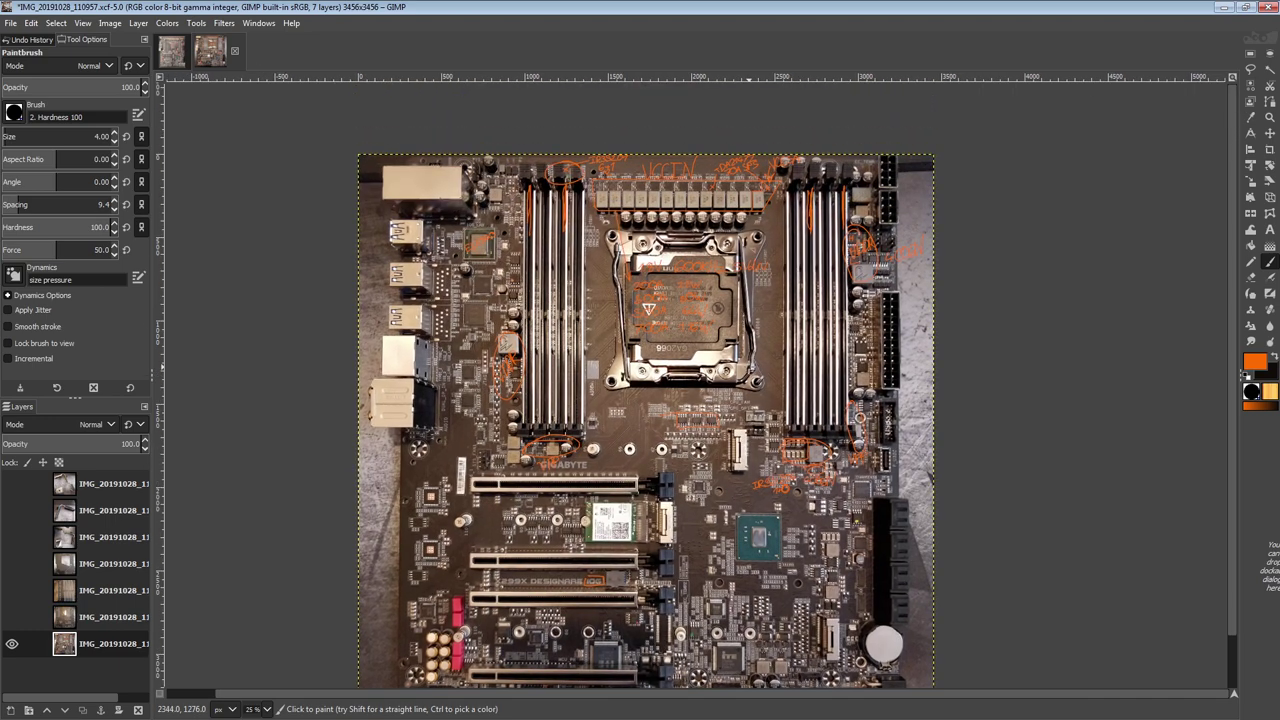
pyautogui.moveTo(821, 342); pyautogui.dragTo(786, 267)
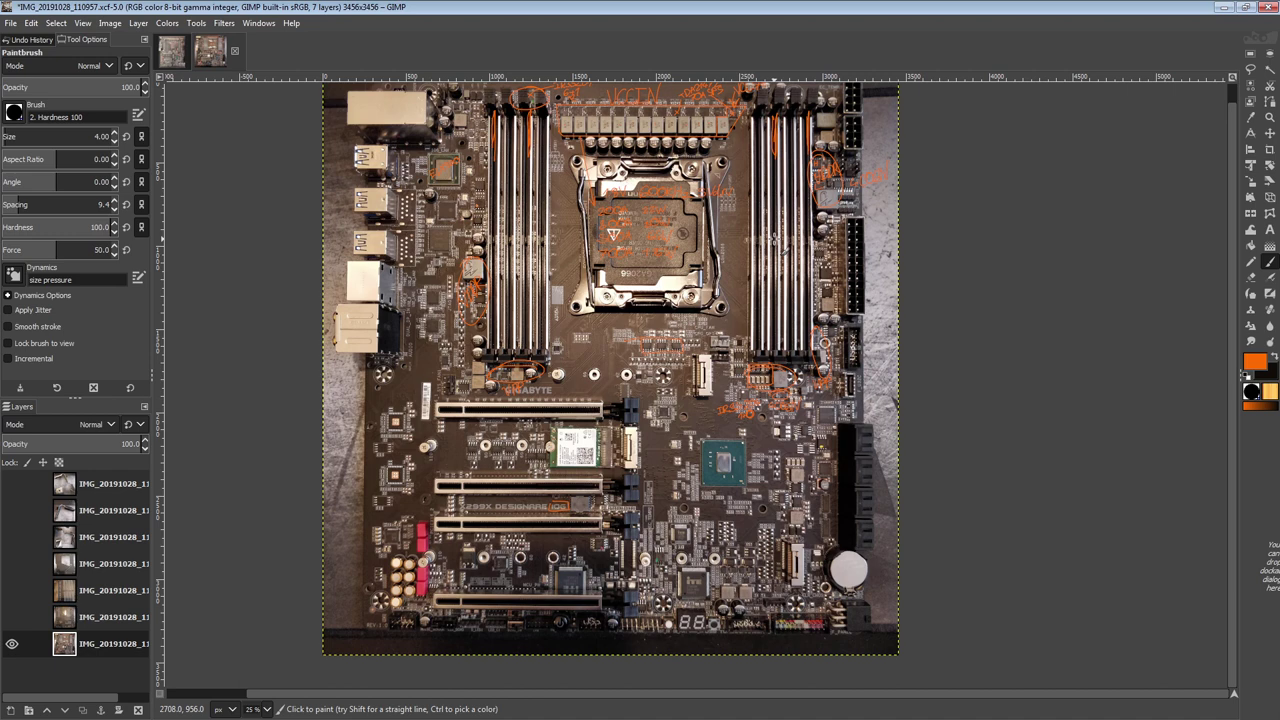